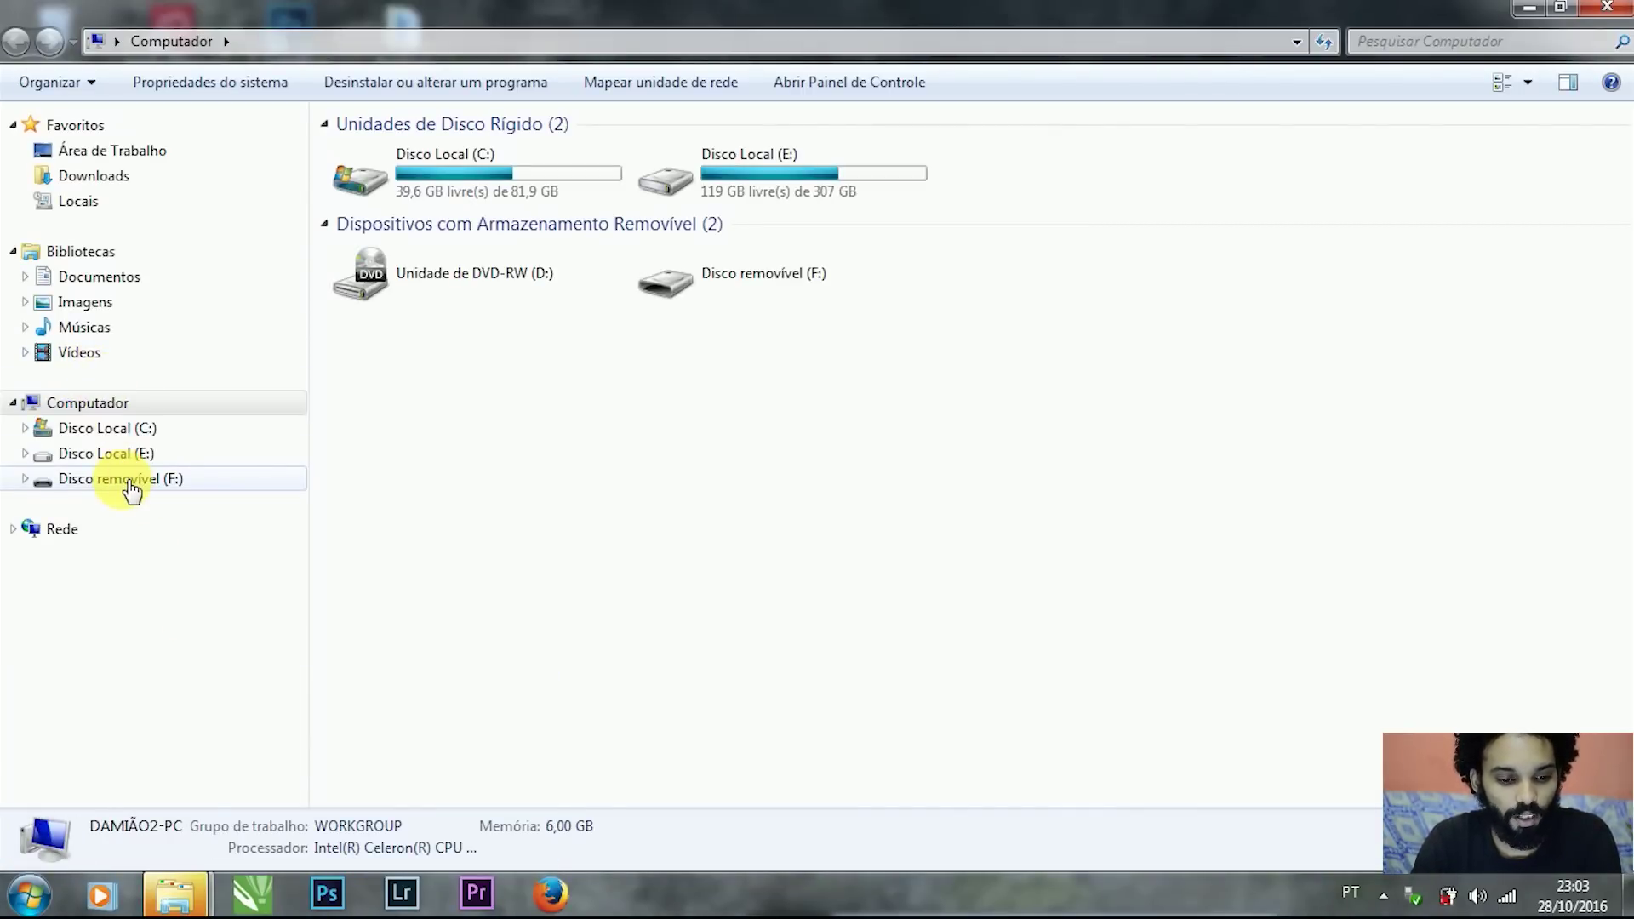
Try to open the removable disk F: and decline formatting it
{"action": "left_click", "coordinate": [129, 482]}
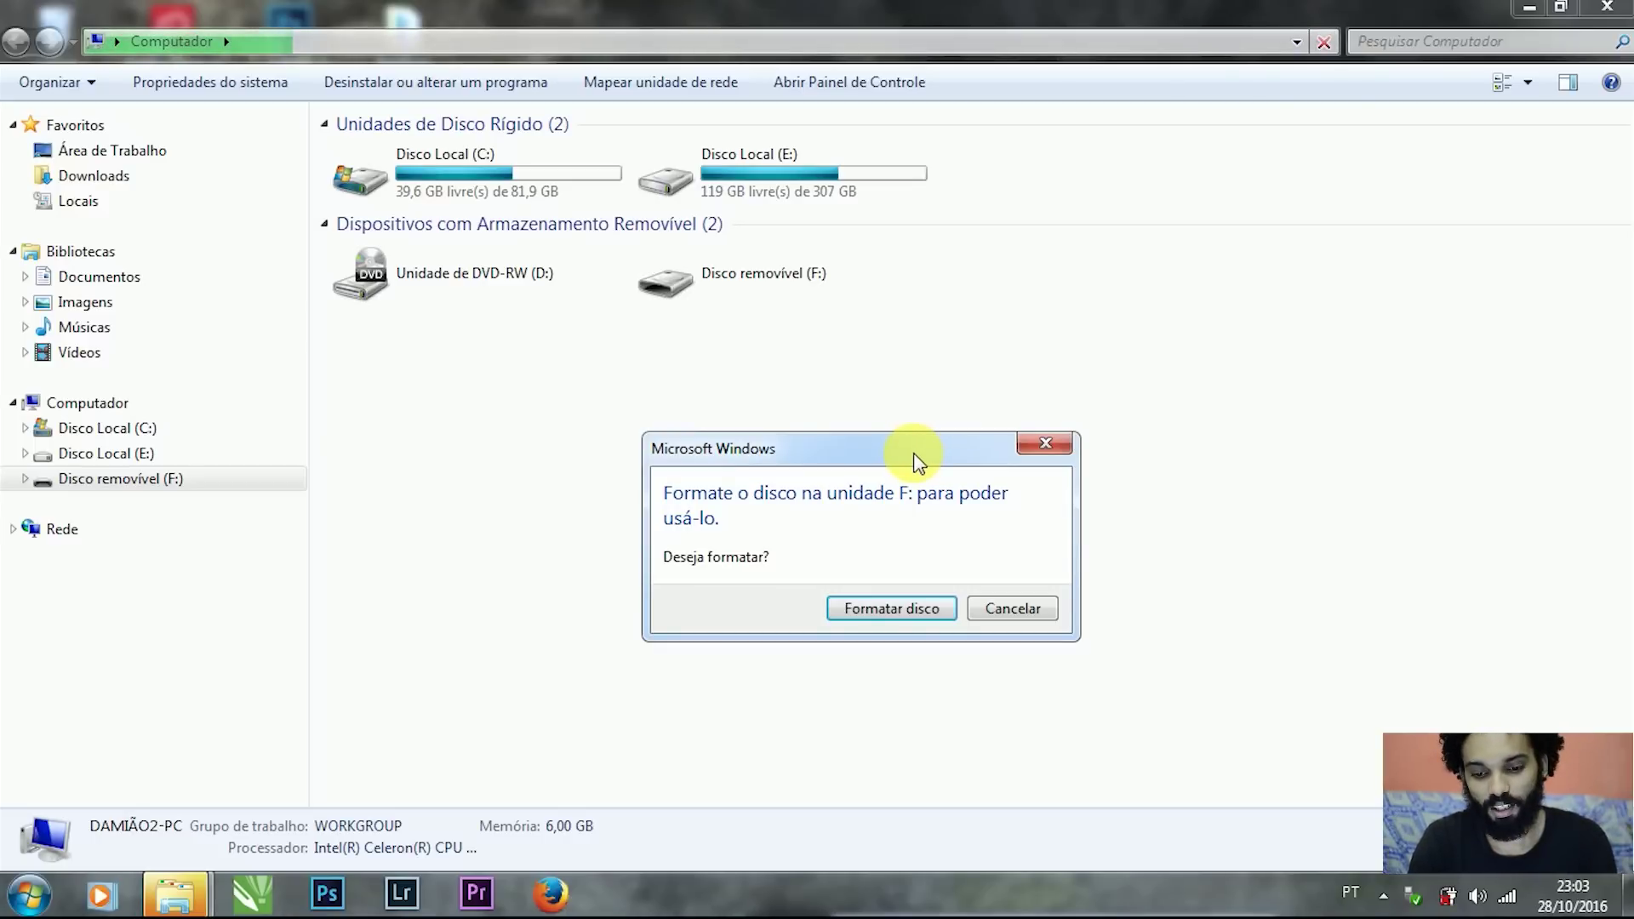
{"action": "left_click", "coordinate": [1001, 608]}
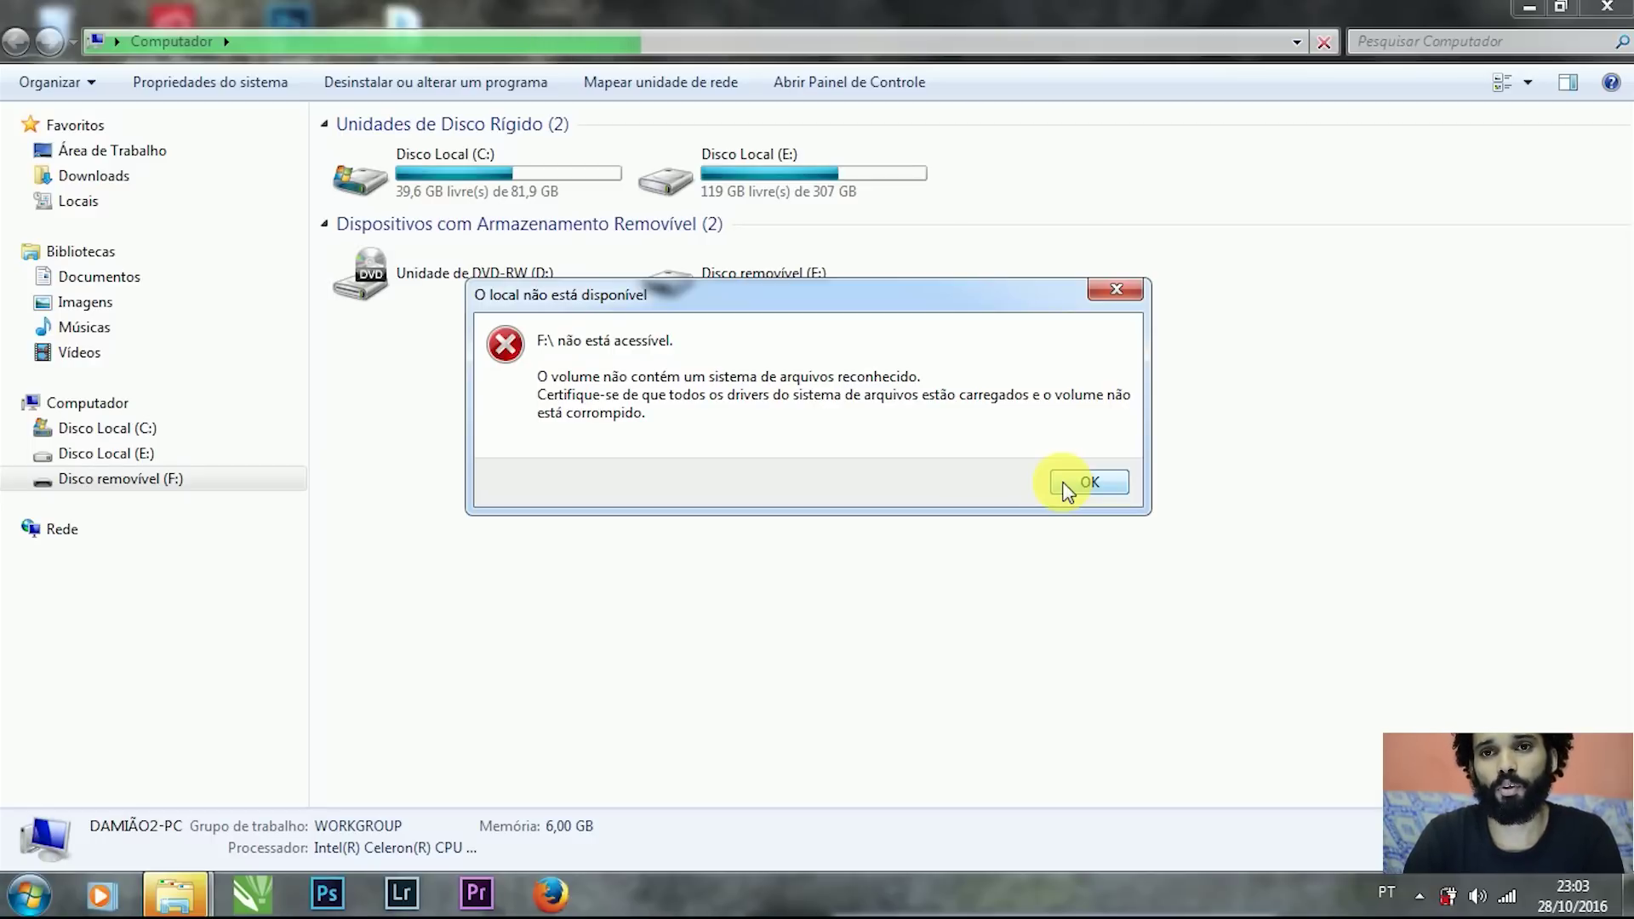
{"action": "left_click", "coordinate": [1066, 485]}
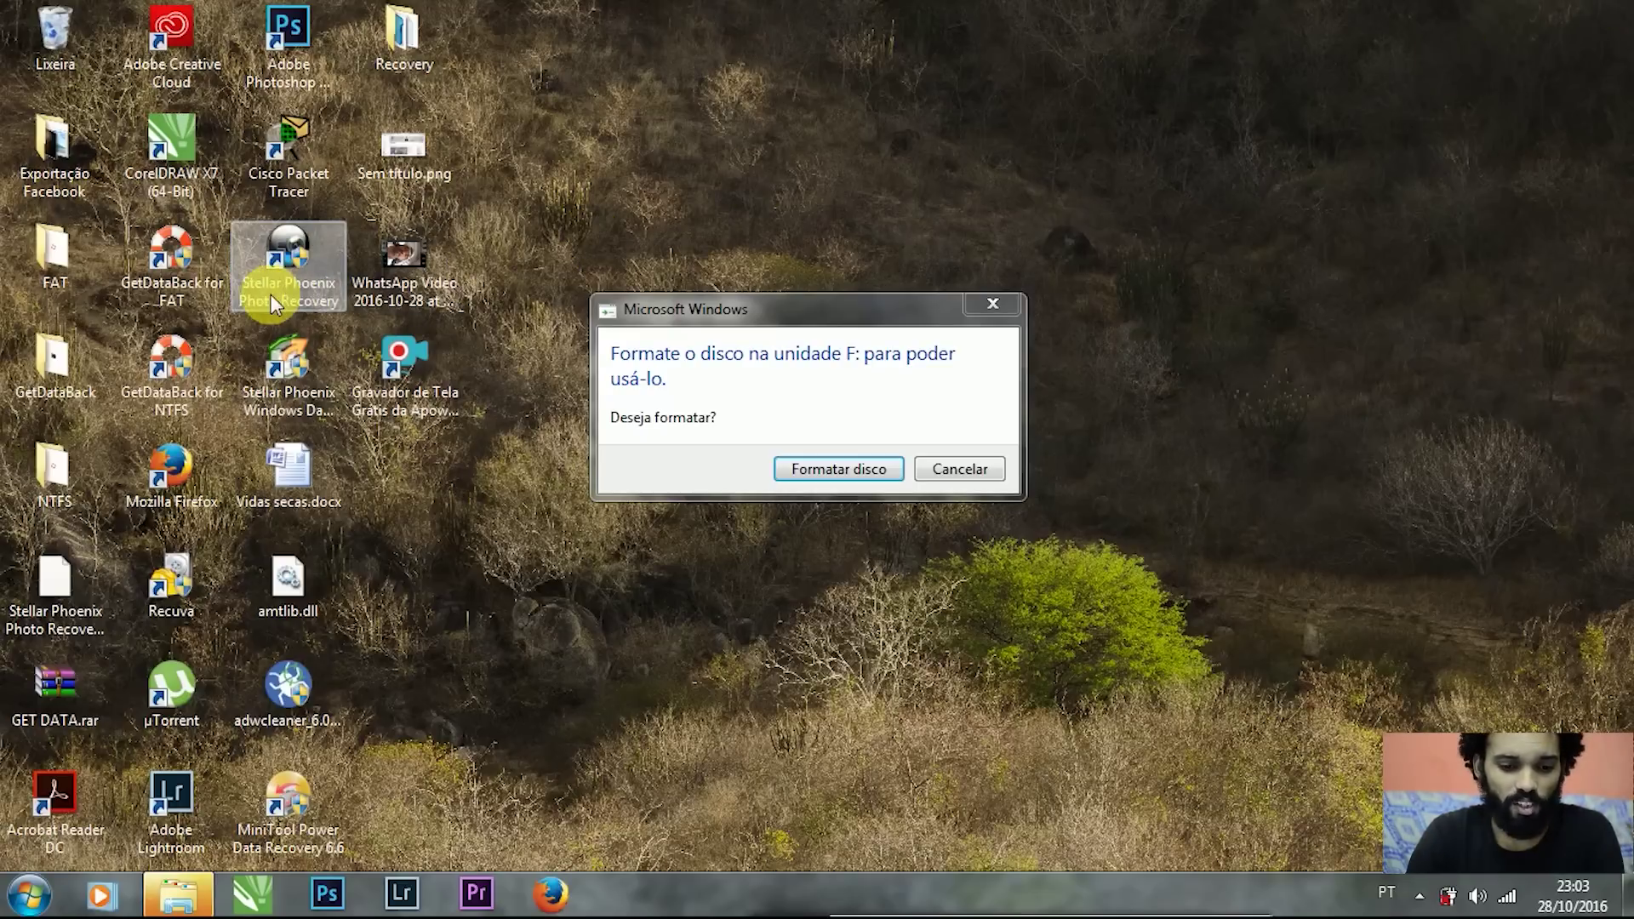
Launch MiniTool Power Data Recovery 6.6 from the desktop
{"action": "left_click", "coordinate": [295, 264]}
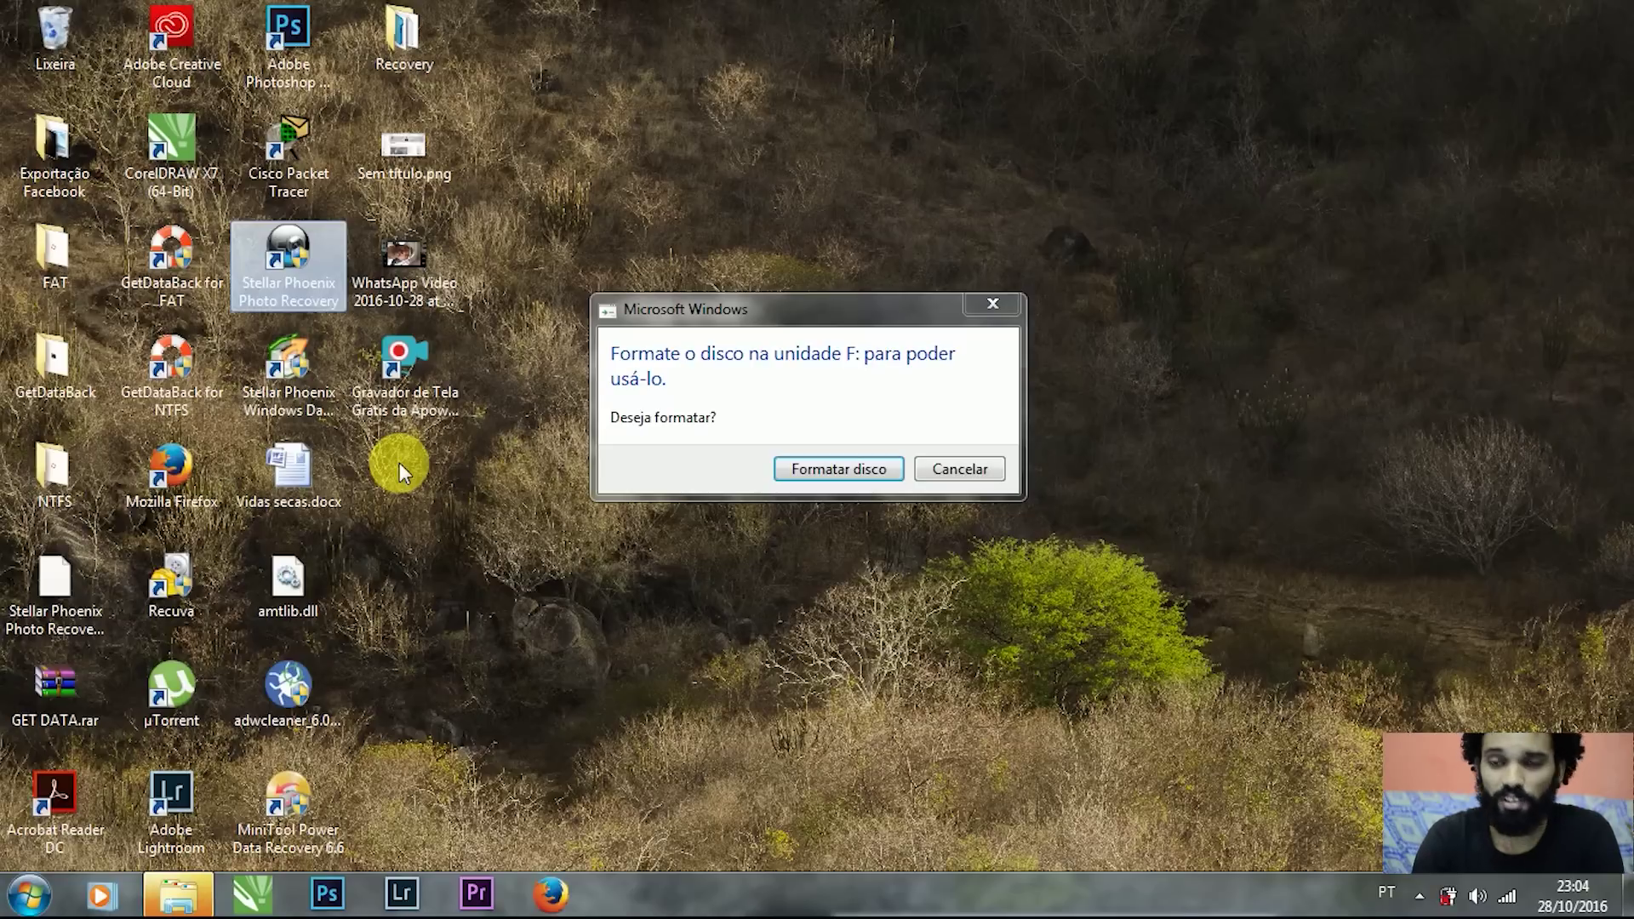
{"action": "left_click", "coordinate": [289, 796]}
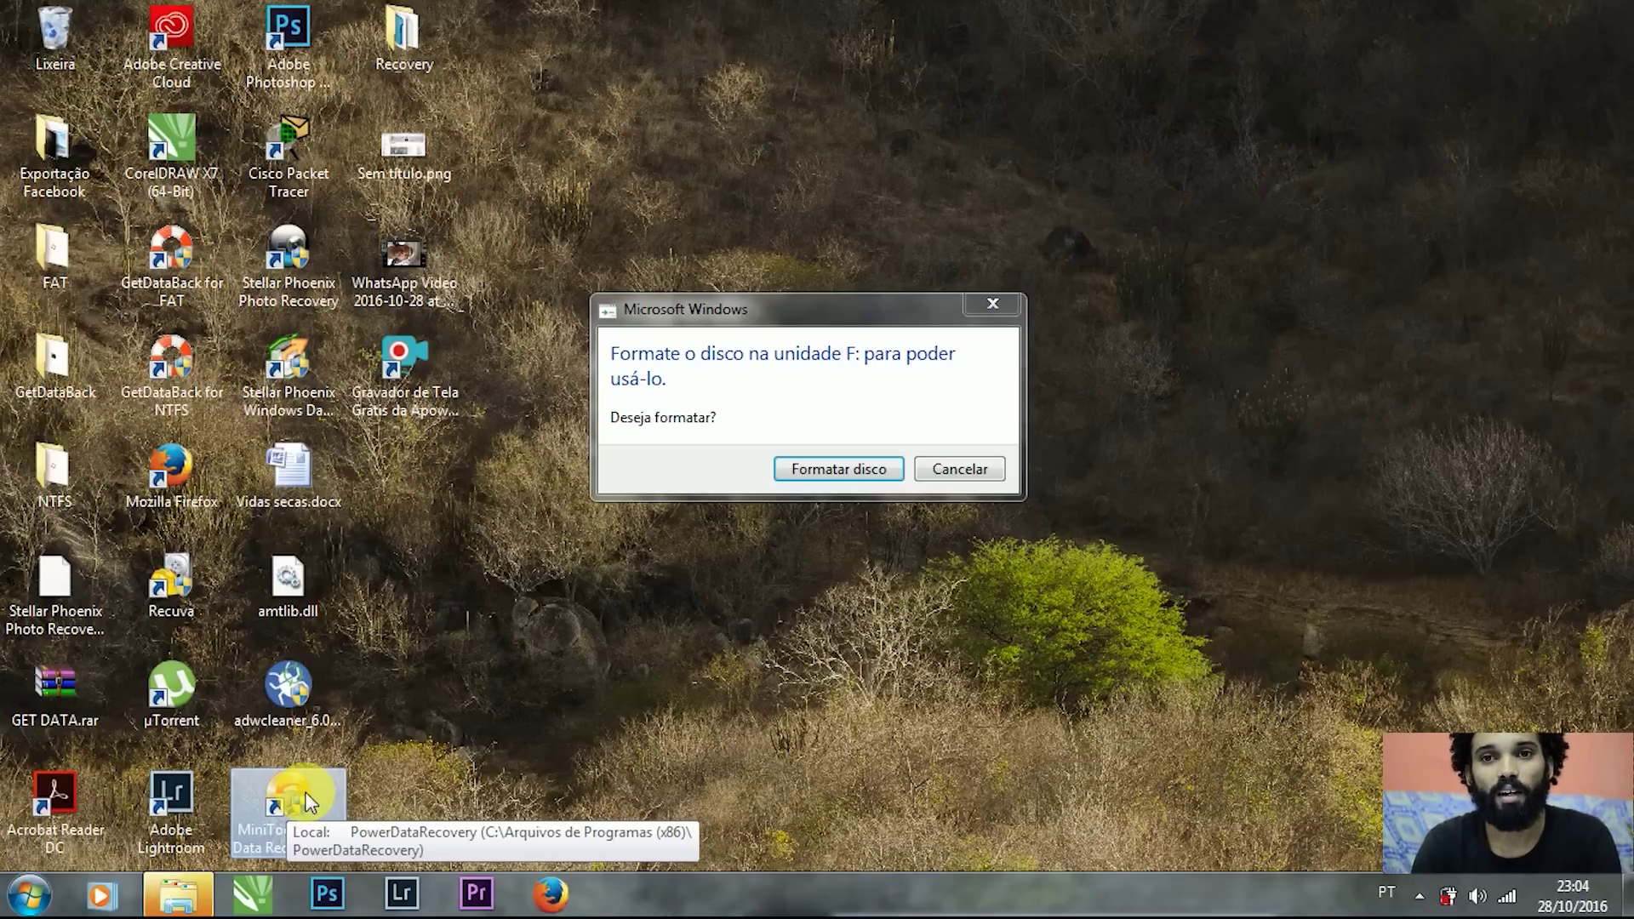
{"action": "left_click", "coordinate": [344, 790]}
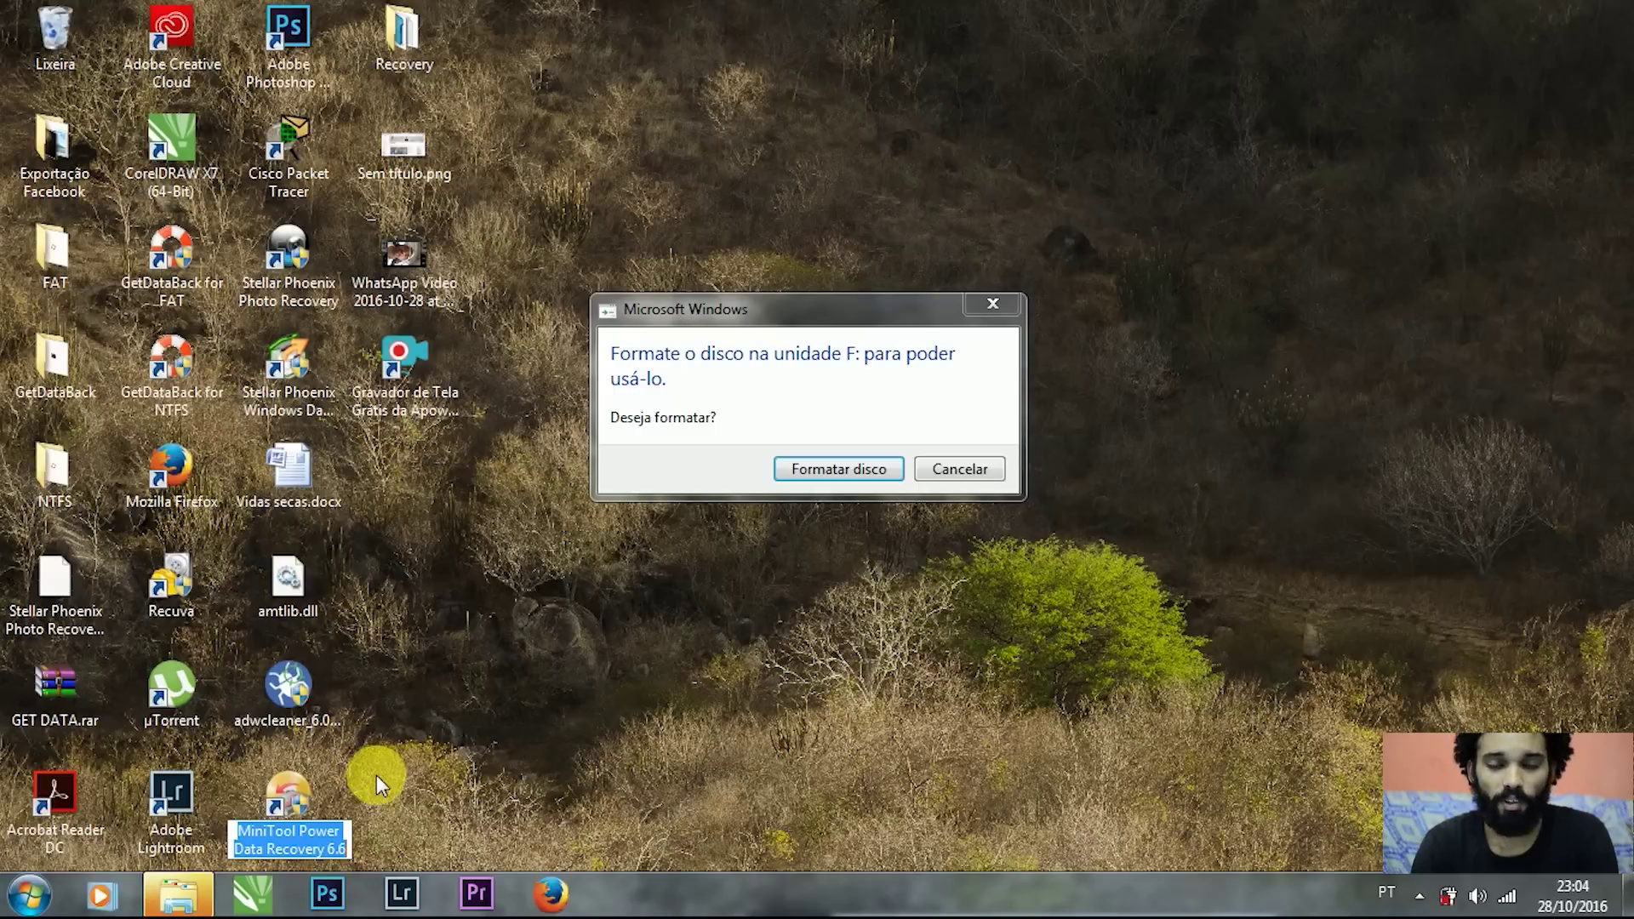
{"action": "double_click", "coordinate": [290, 799]}
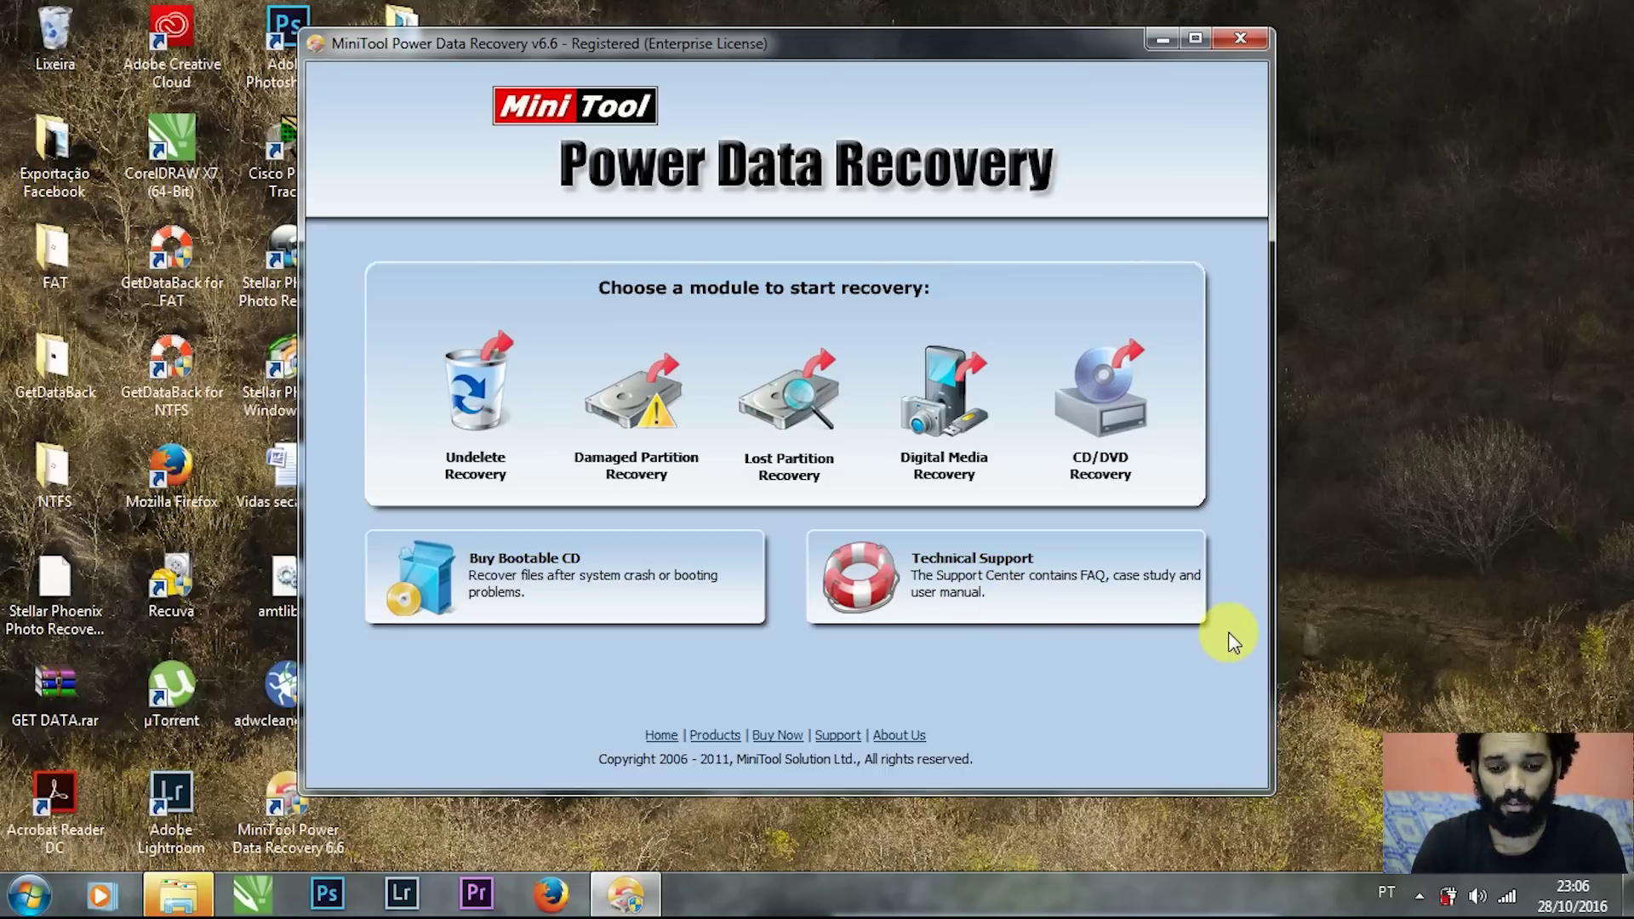
Start a full scan of the 29.32 GB Mass Storage Device USB Device with the Digital Media Recovery module
{"action": "left_click", "coordinate": [979, 420]}
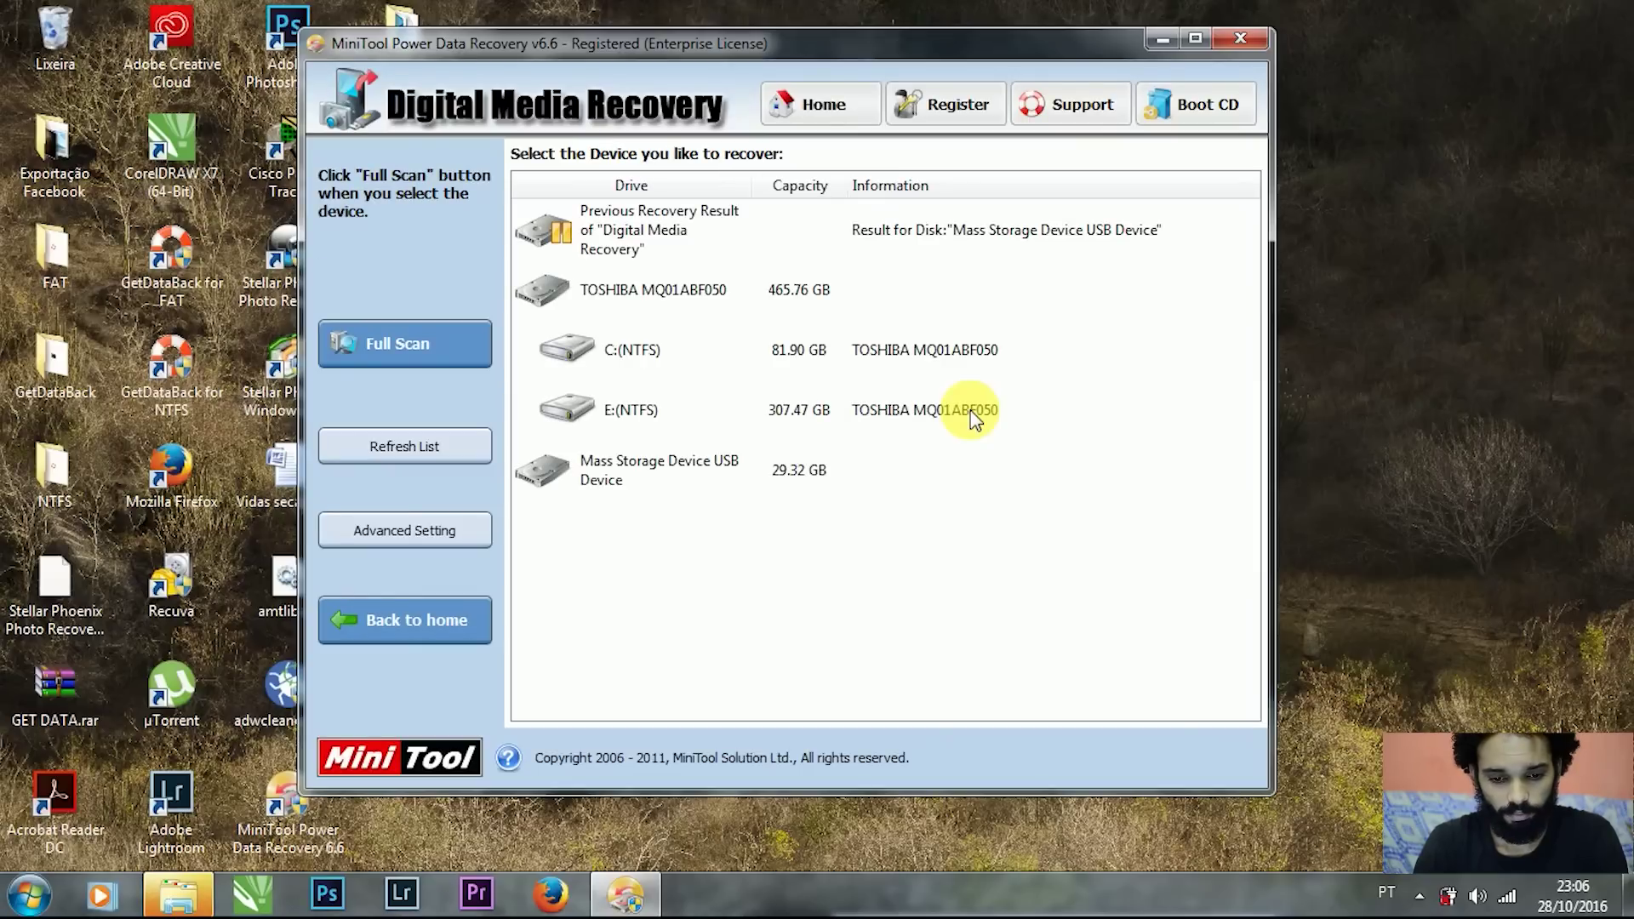
{"action": "left_click", "coordinate": [681, 470]}
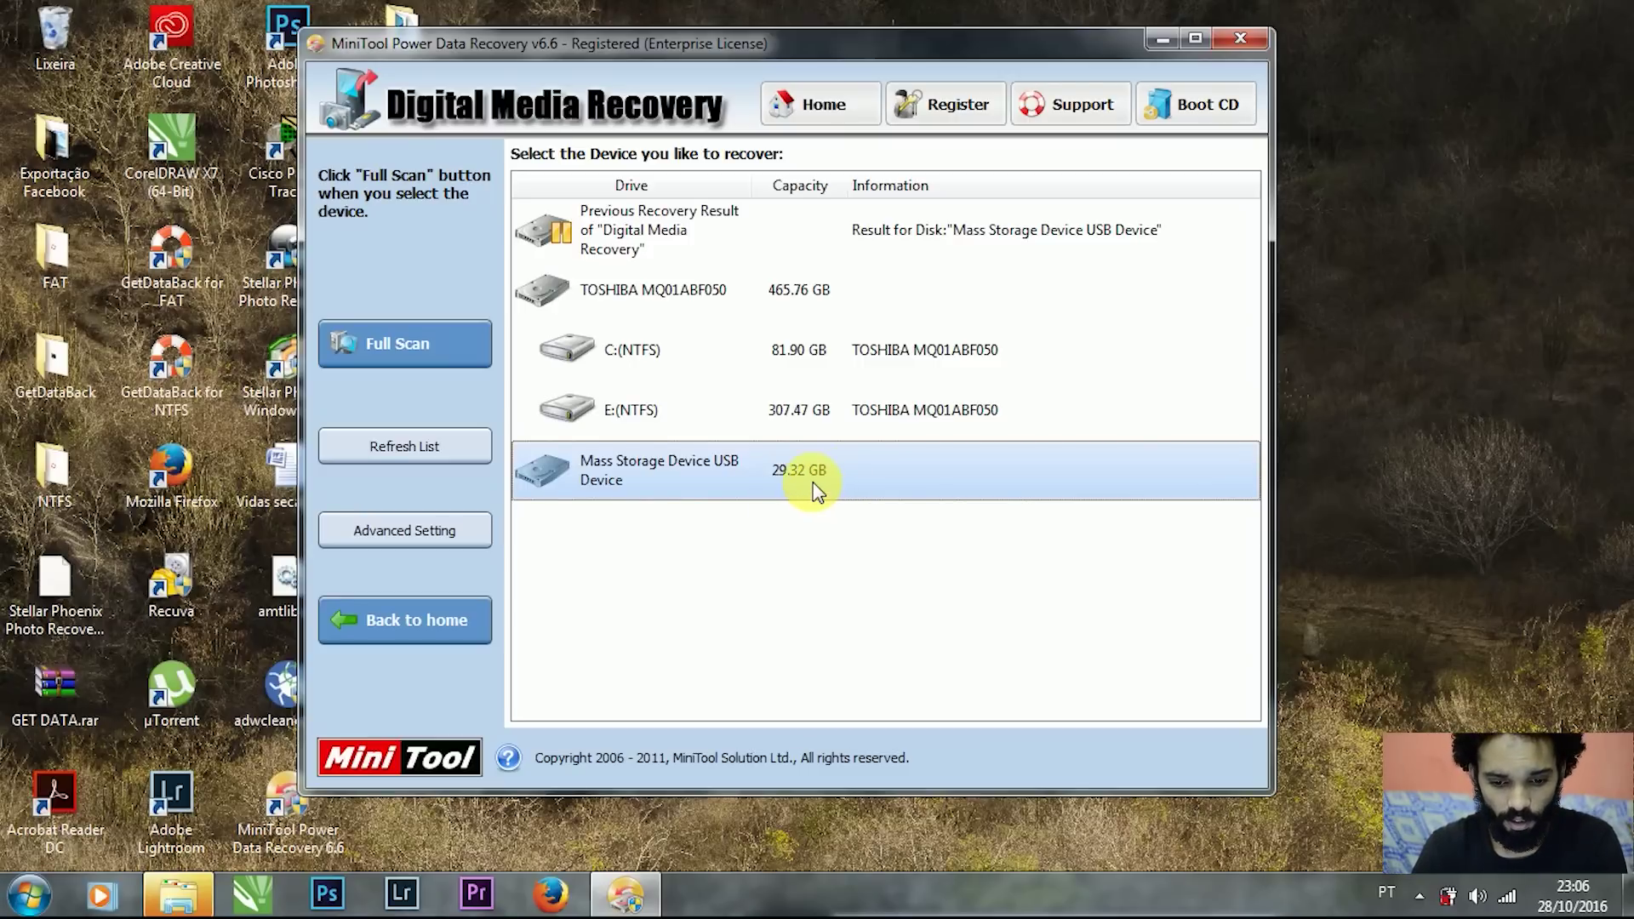
{"action": "left_click", "coordinate": [428, 362]}
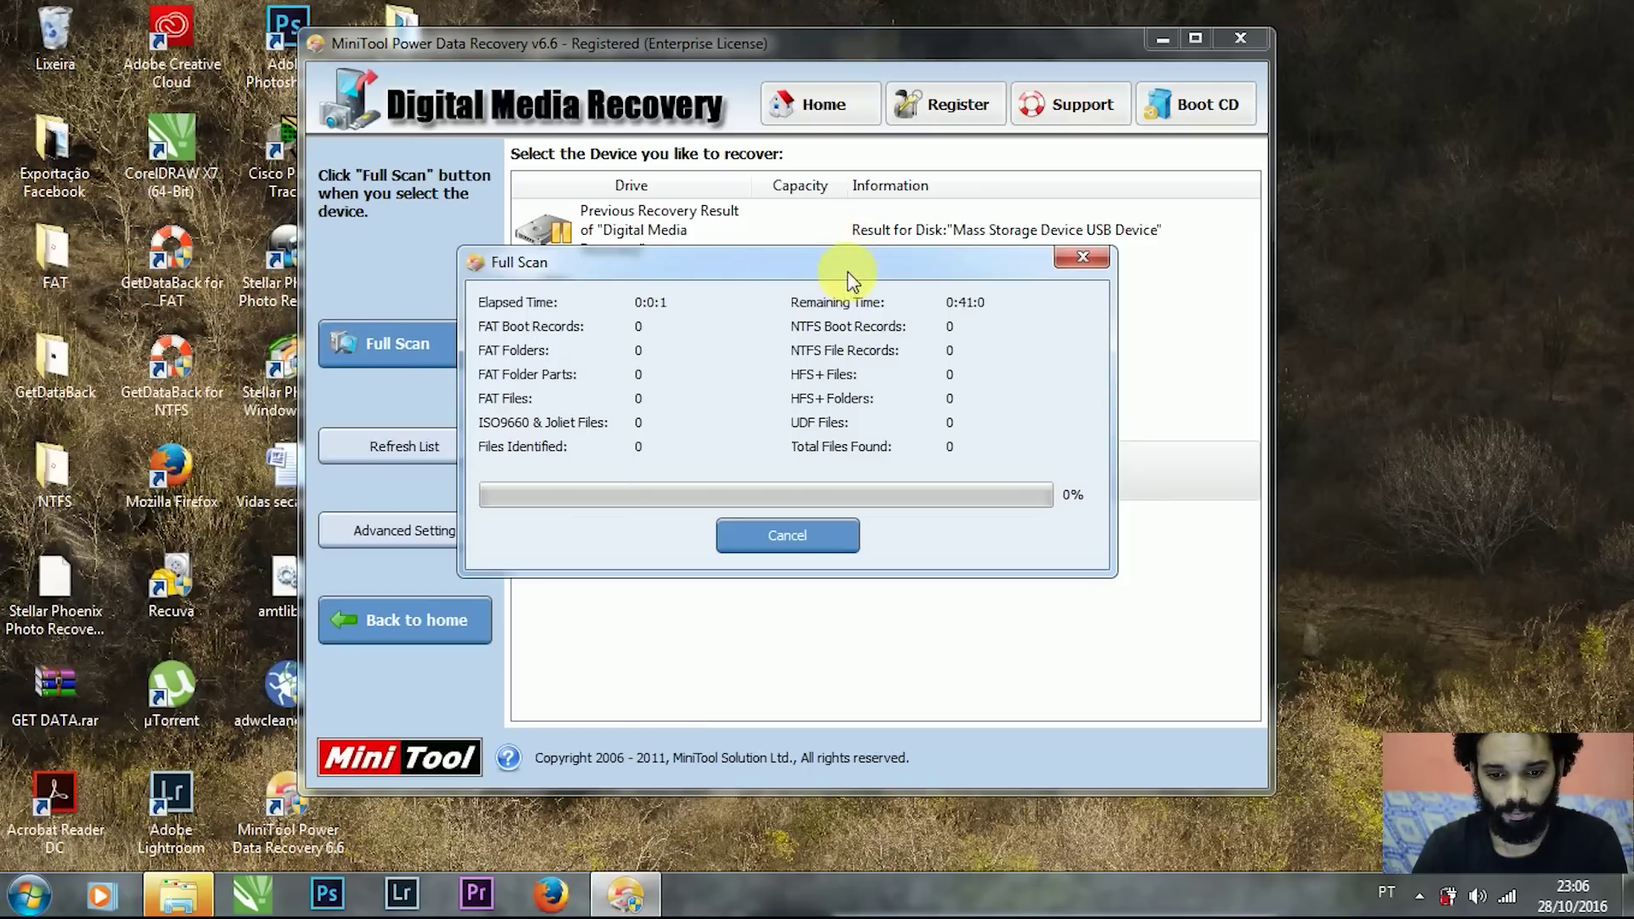
{"action": "left_click_drag", "start_coordinate": [853, 275], "coordinate": [983, 441]}
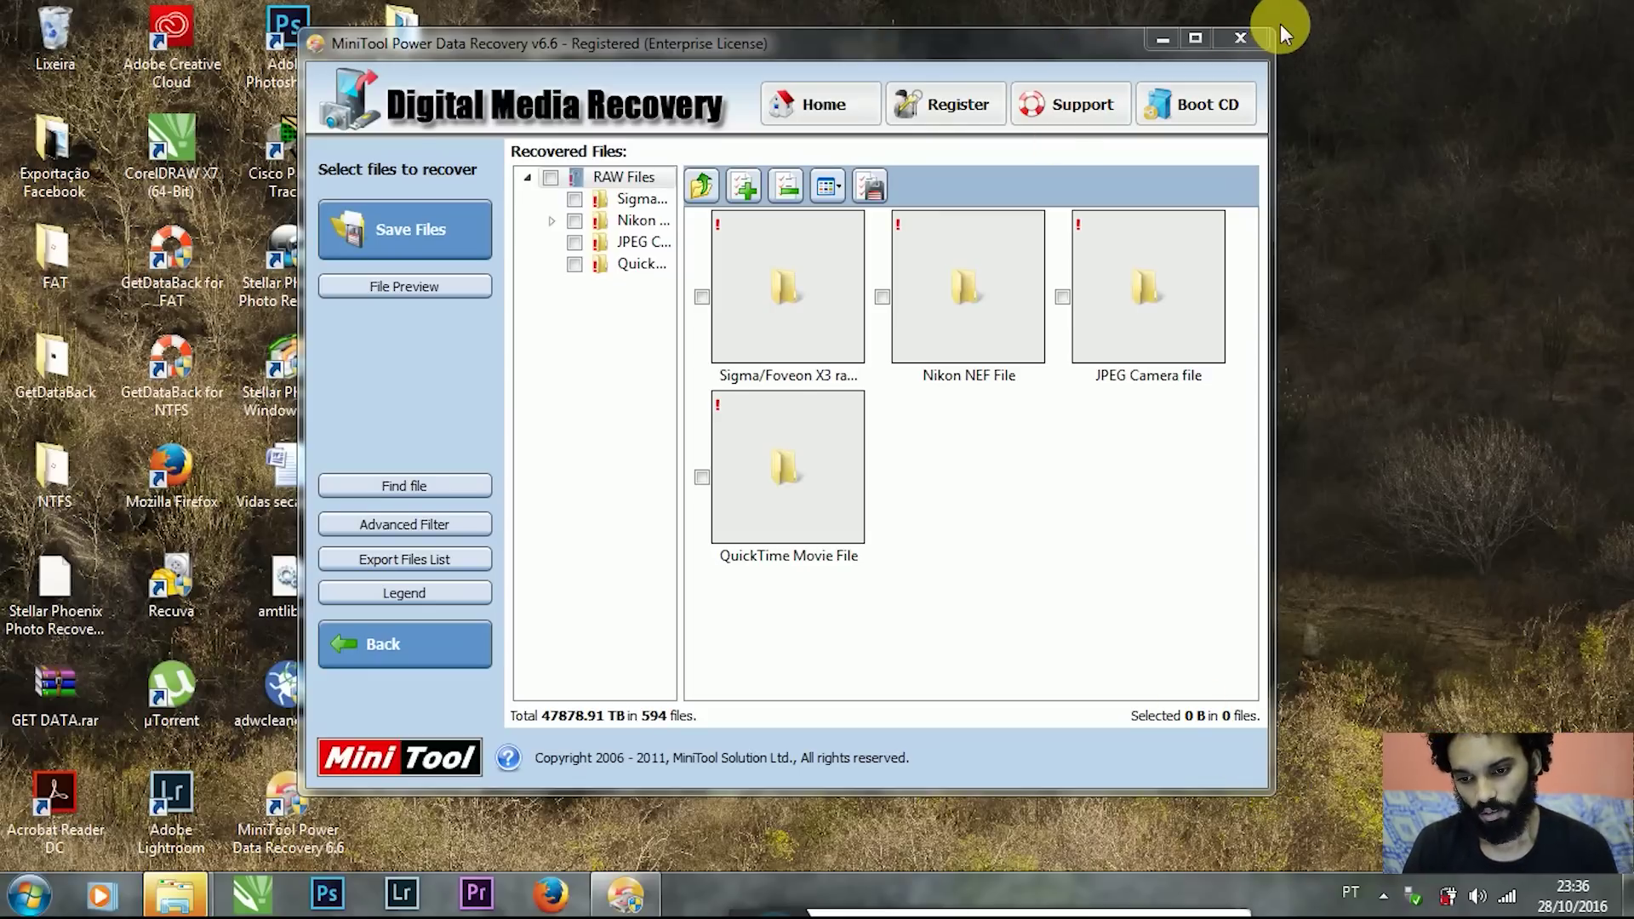
Enlarge and reposition the recovery window, and widen the folder tree so the full folder names fit
{"action": "left_click_drag", "start_coordinate": [1285, 40], "coordinate": [1363, 2]}
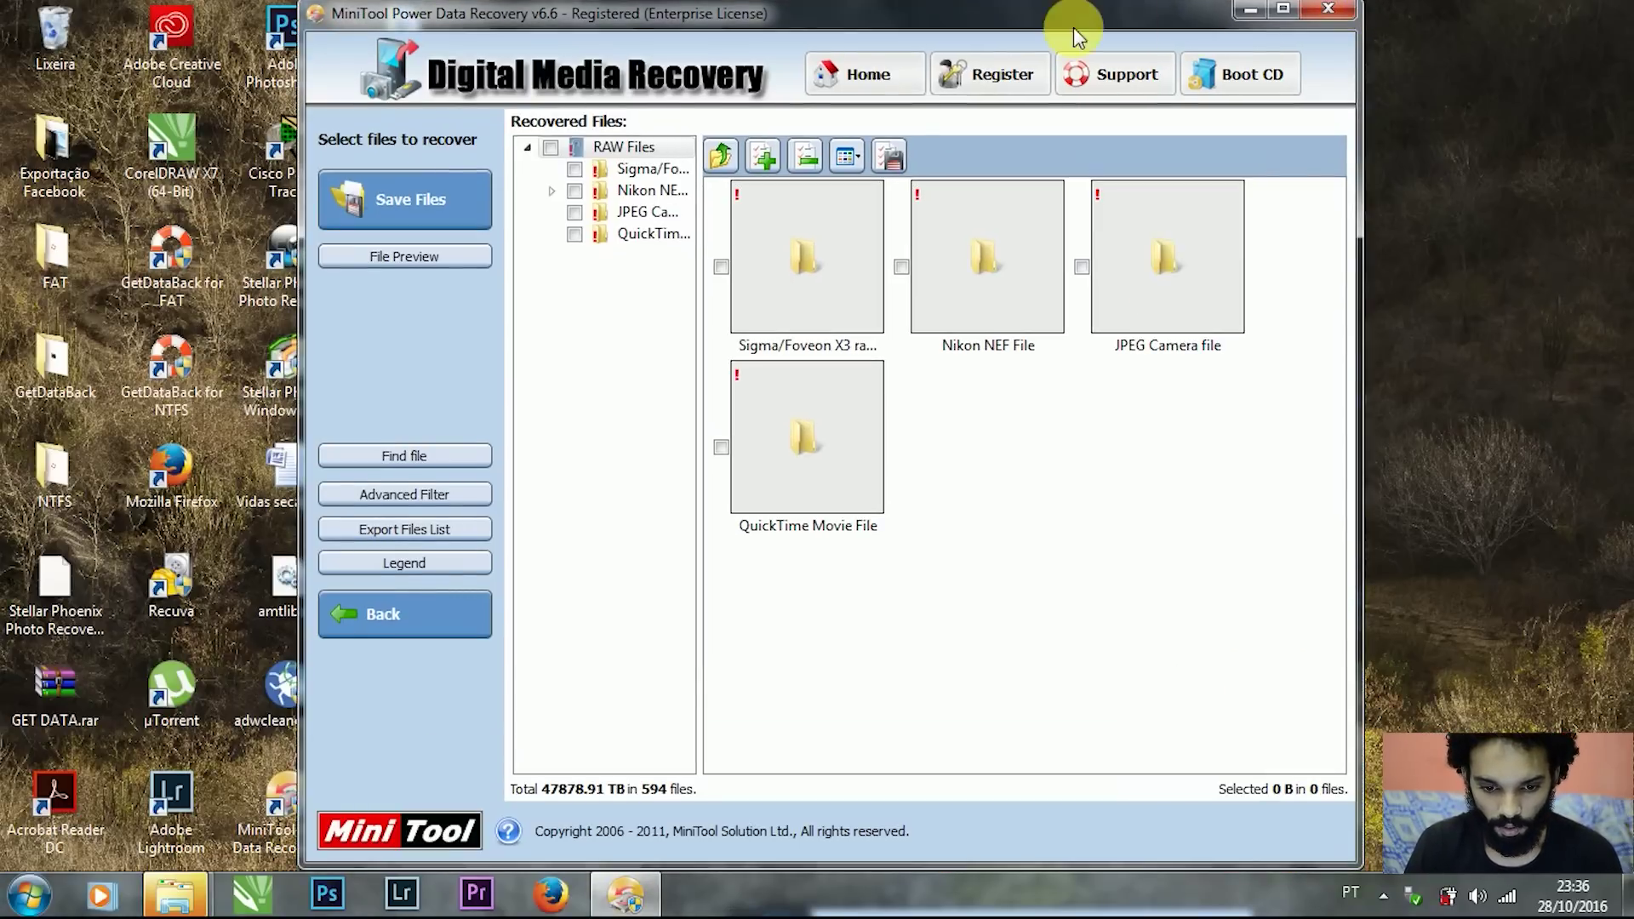
{"action": "left_click_drag", "start_coordinate": [1013, 22], "coordinate": [943, 31]}
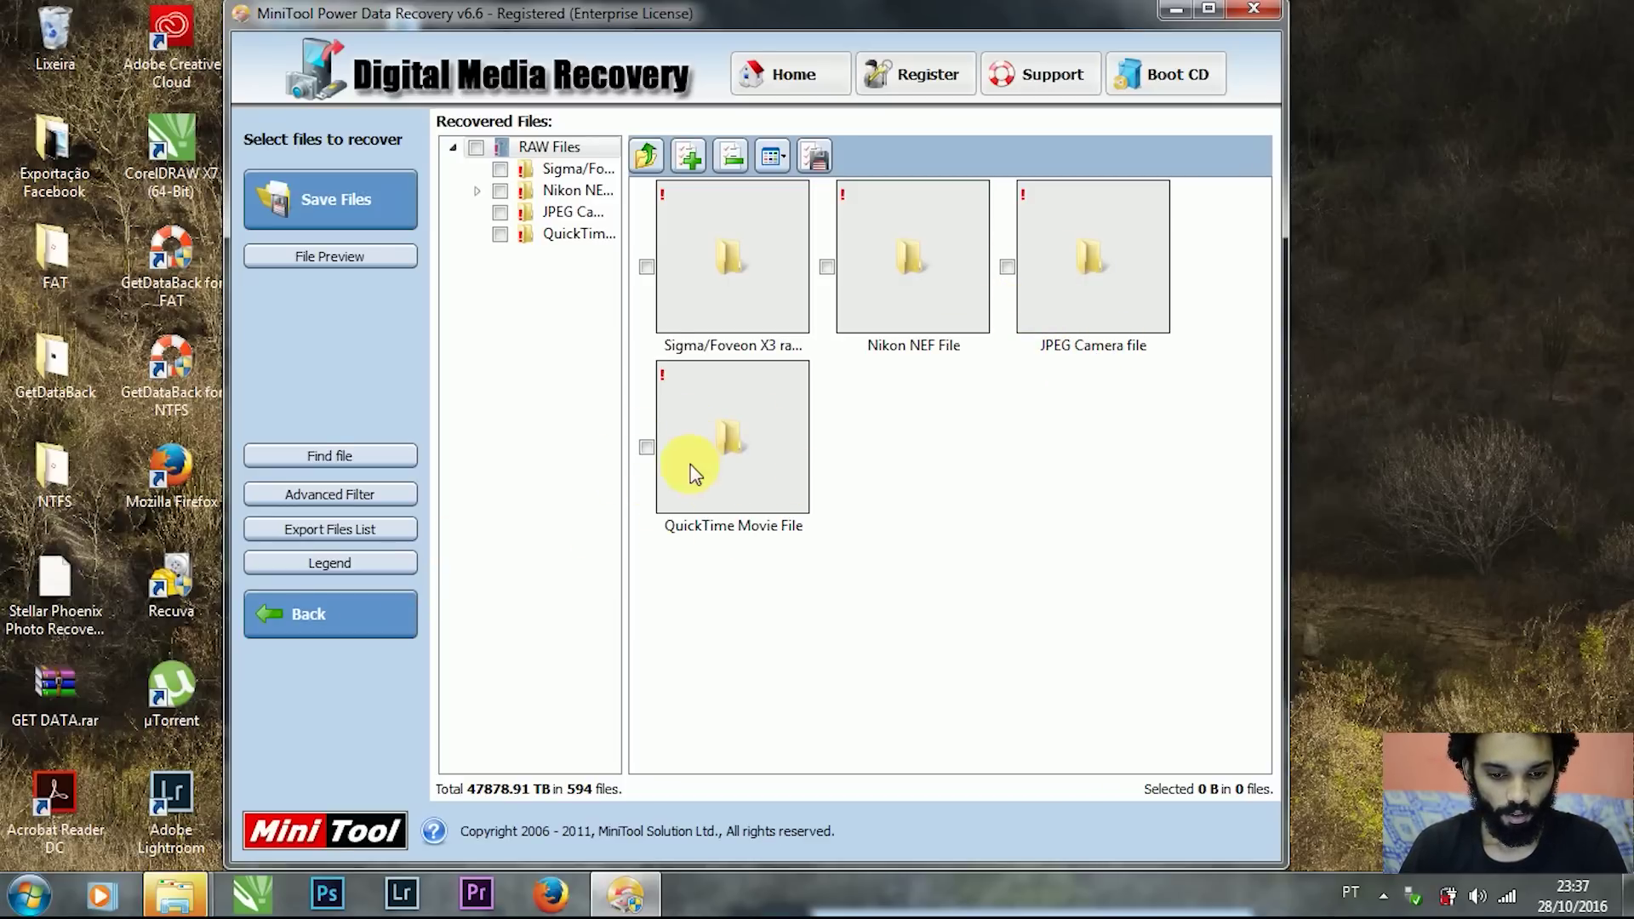
{"action": "left_click_drag", "start_coordinate": [643, 300], "coordinate": [739, 294]}
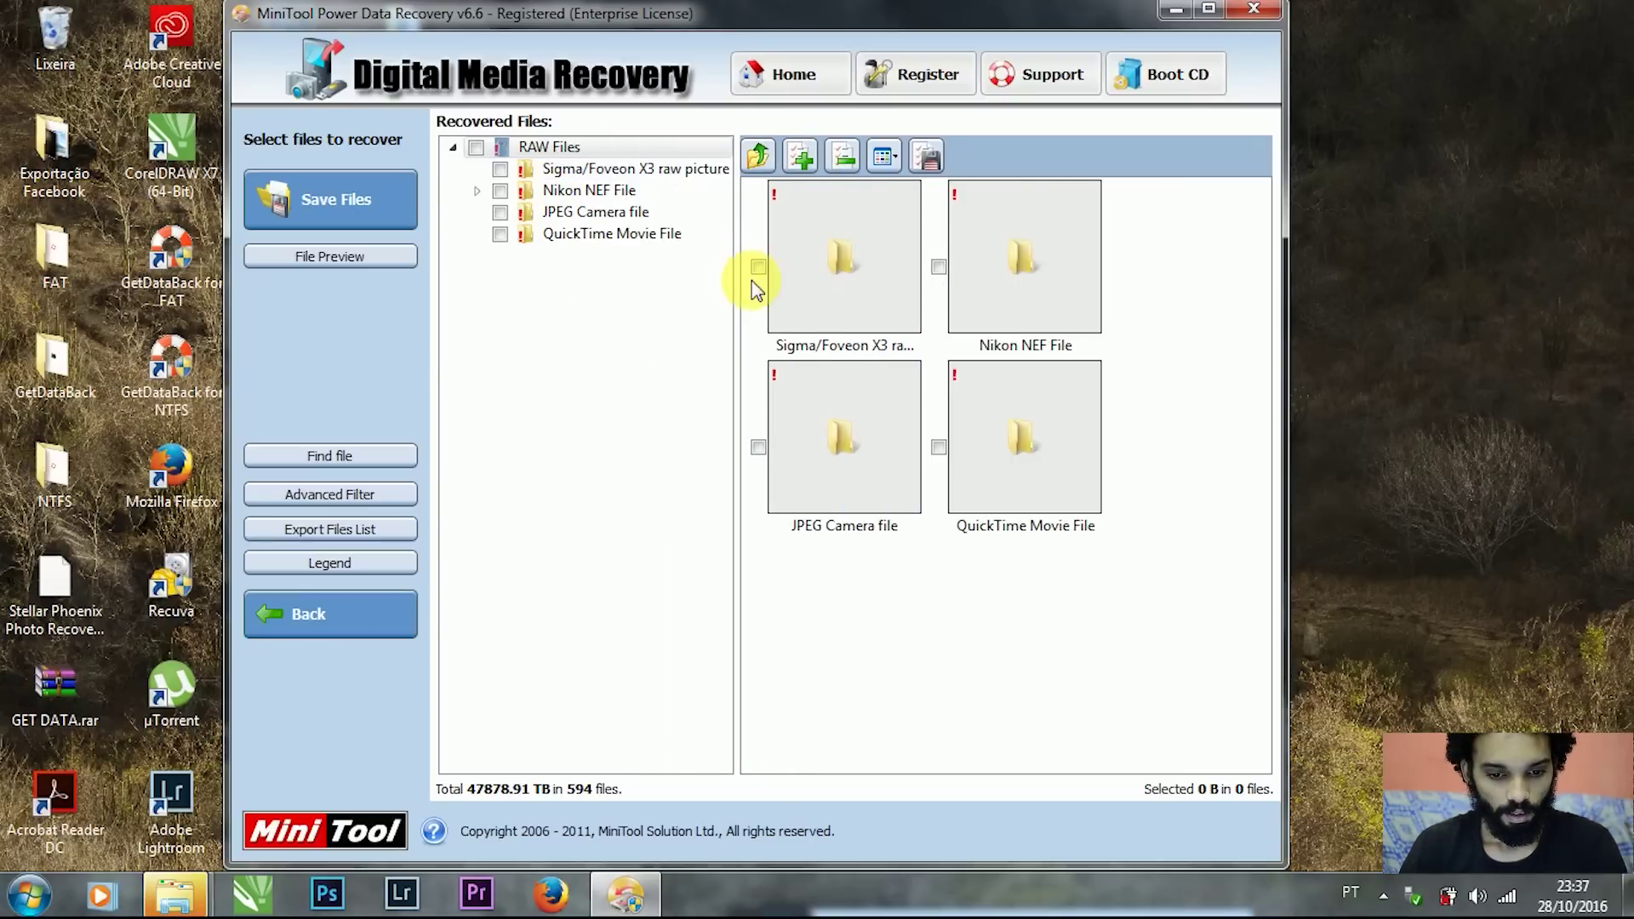
Show the contents of the 301~600 subfolder under Nikon NEF File and widen the window for its files
{"action": "left_click", "coordinate": [477, 191]}
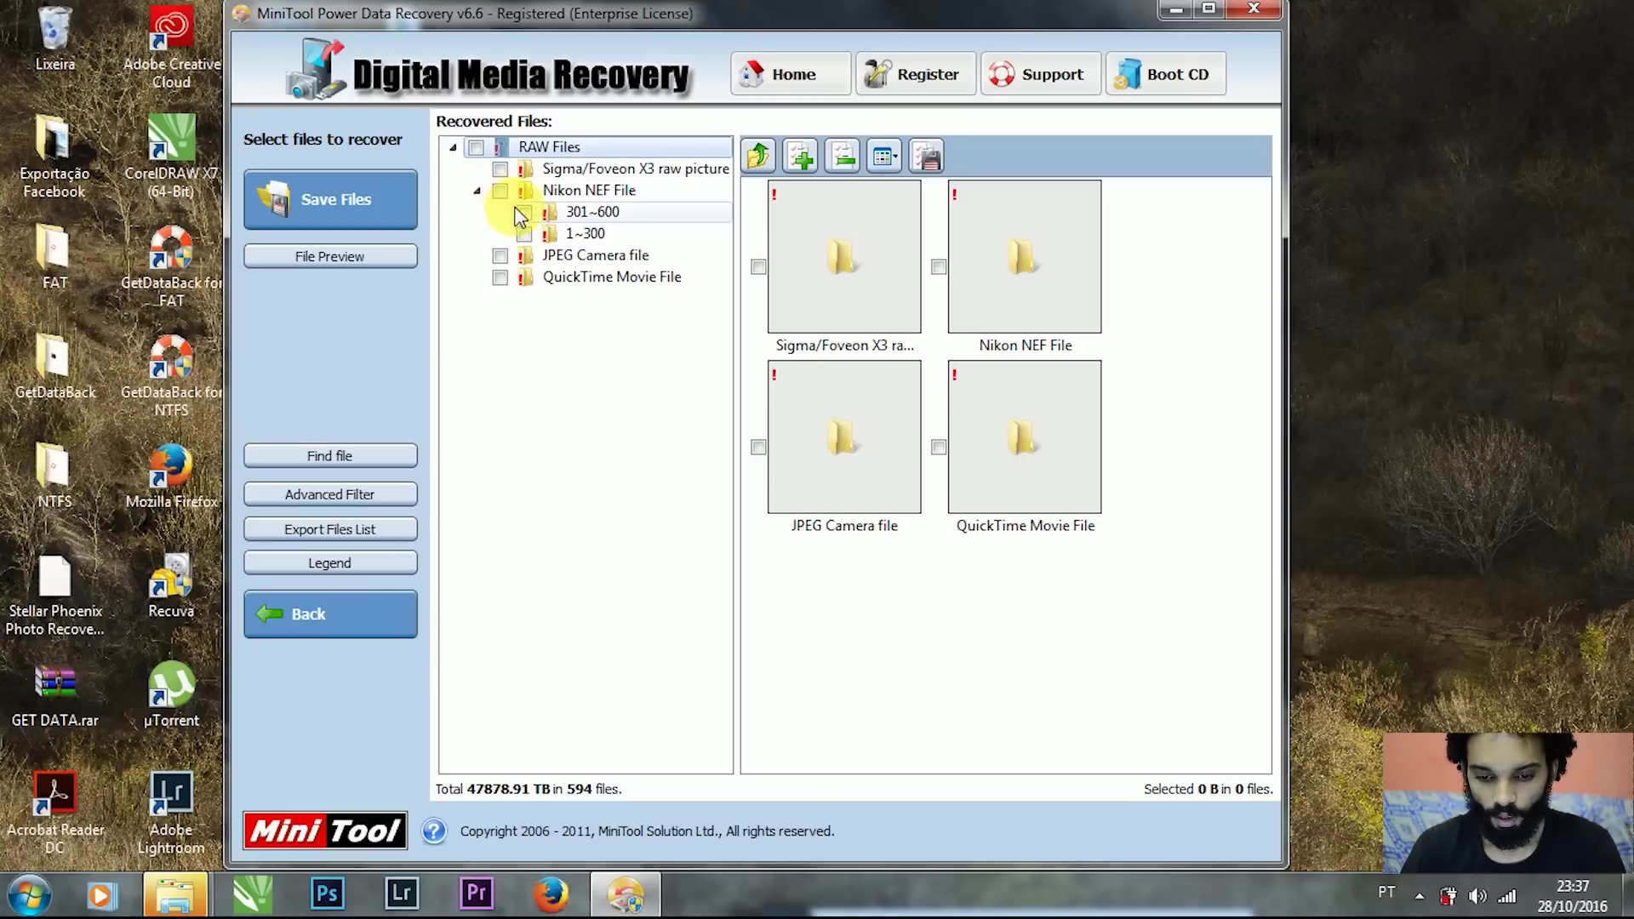
{"action": "left_click", "coordinate": [580, 217]}
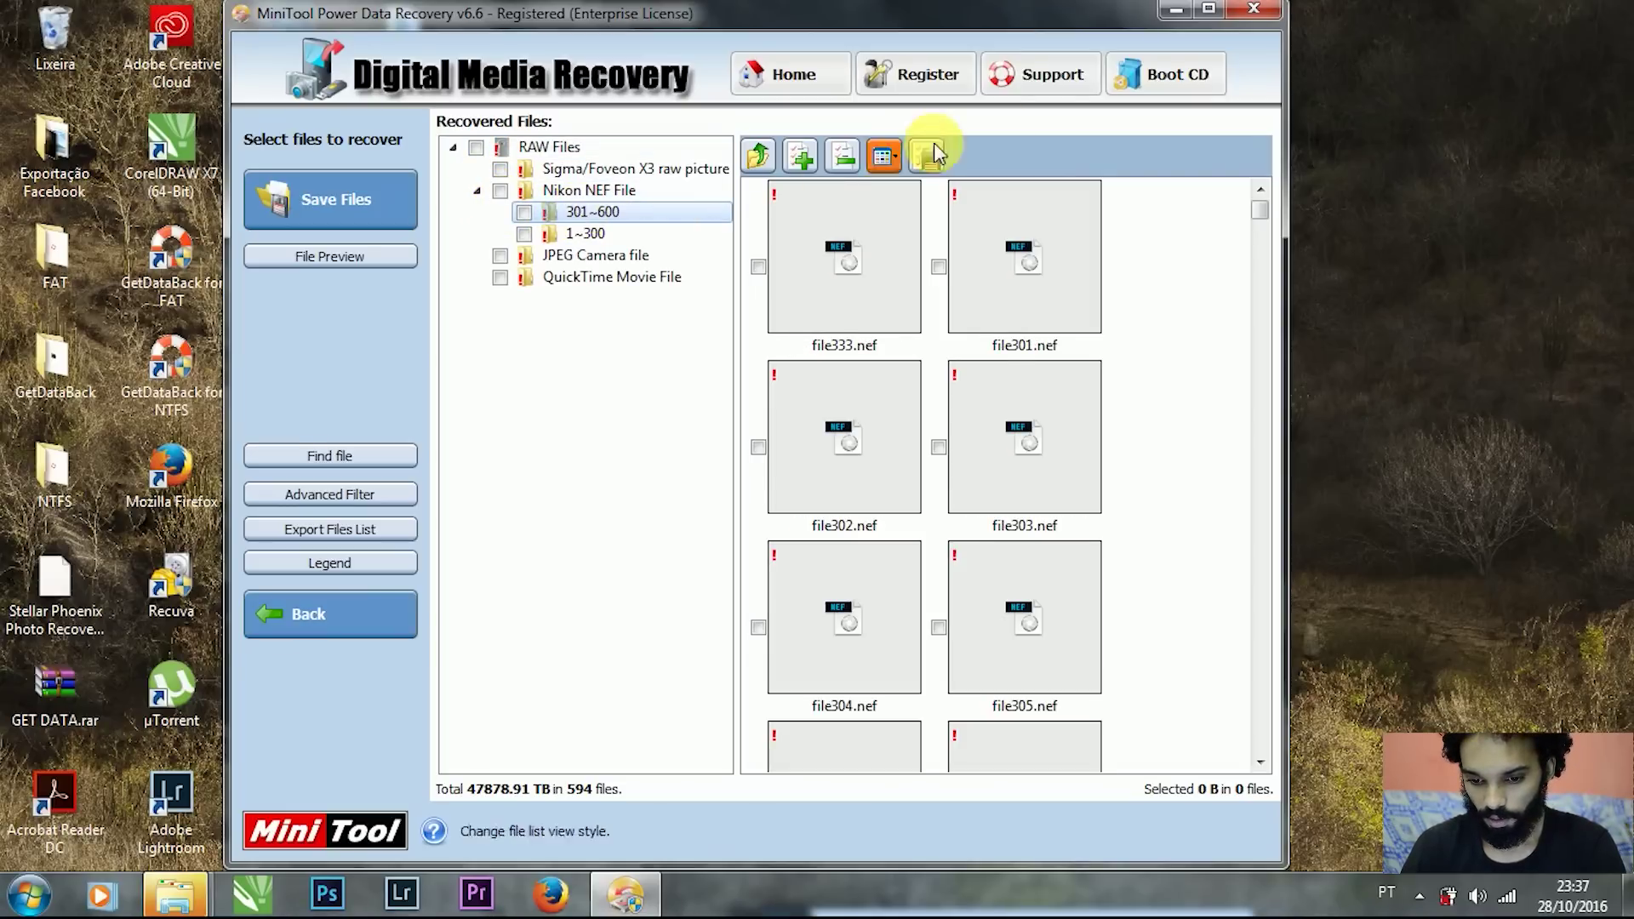
{"action": "left_click_drag", "start_coordinate": [1298, 198], "coordinate": [1505, 190]}
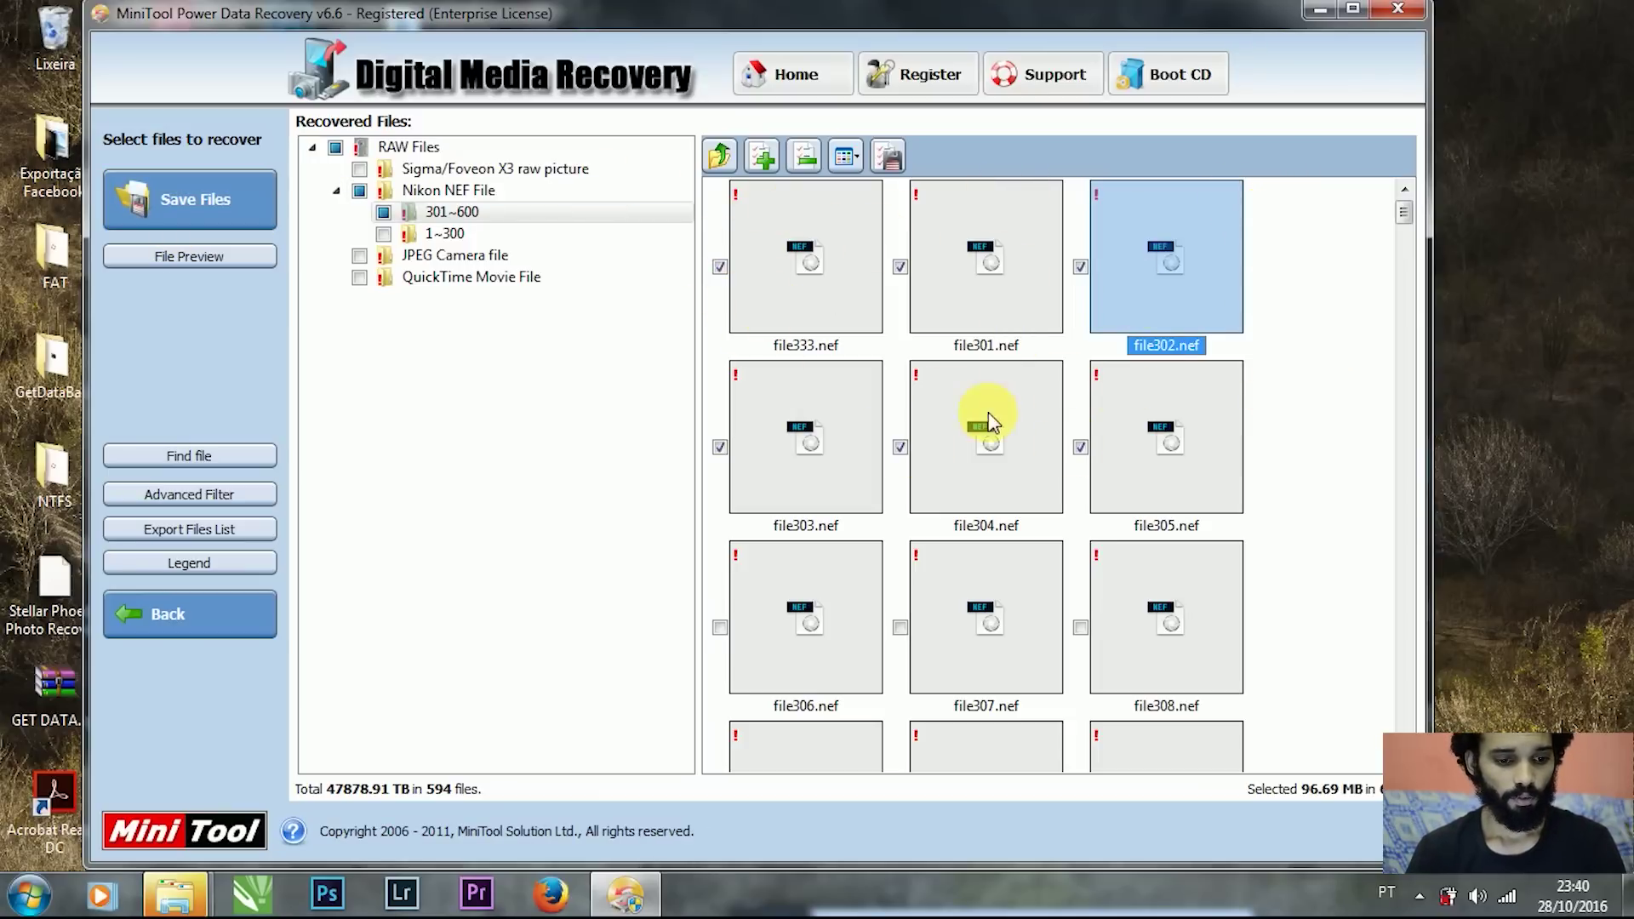
Start saving the checked NEF files and choose a new desktop folder named Exemplo as the recovery destination
{"action": "left_click", "coordinate": [229, 202]}
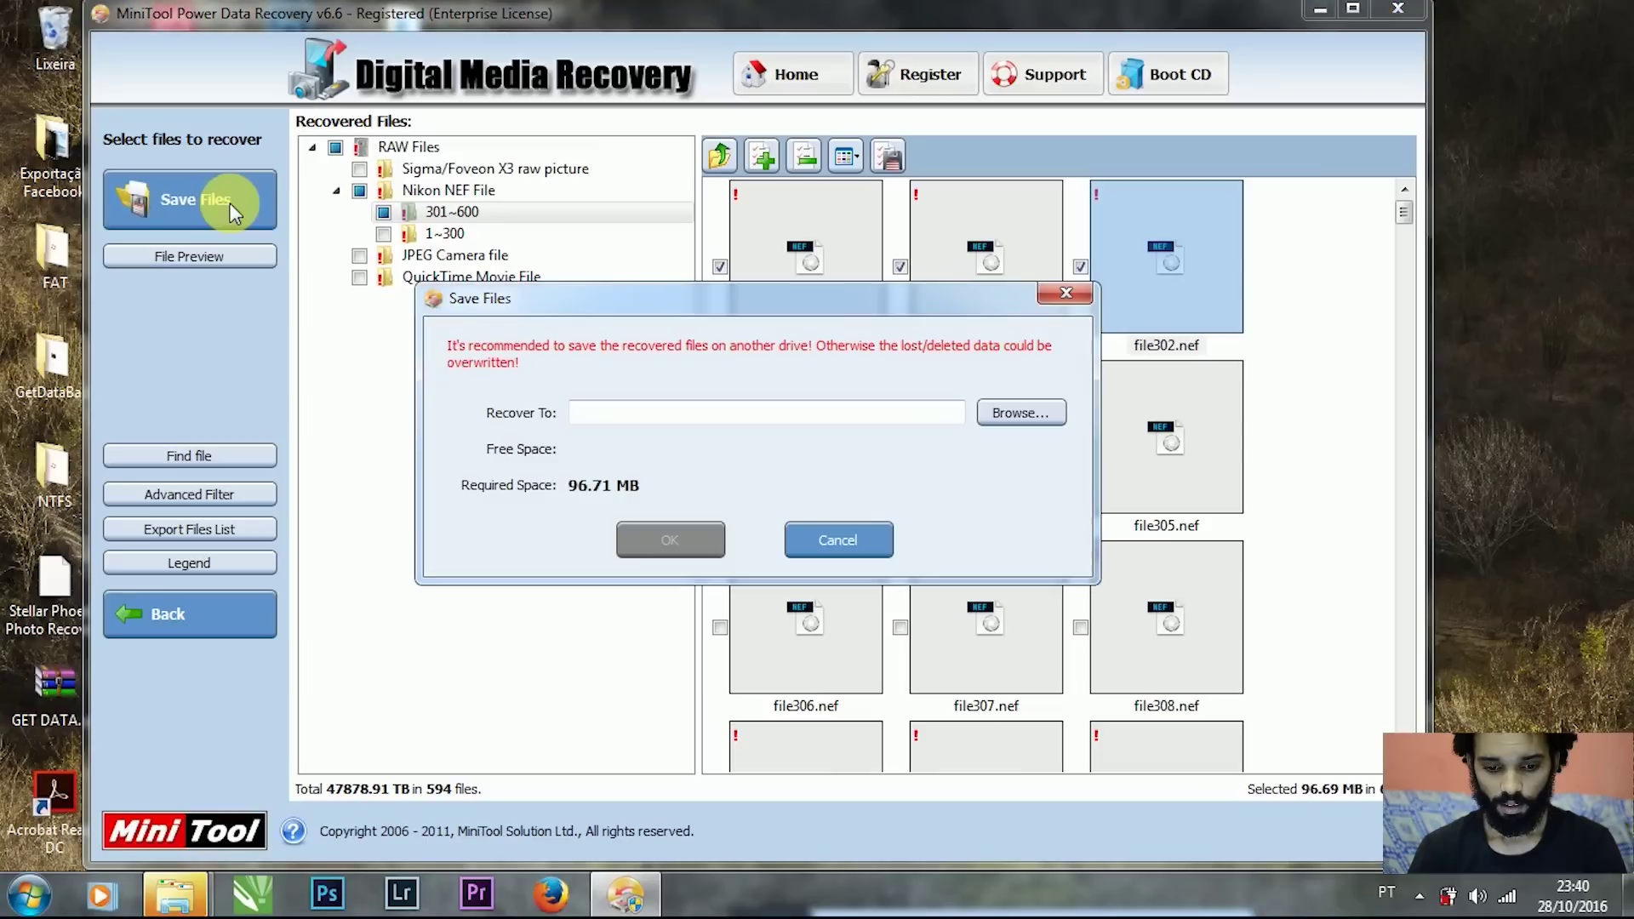
{"action": "left_click", "coordinate": [1036, 423]}
{"action": "left_click_drag", "start_coordinate": [799, 272], "coordinate": [810, 191]}
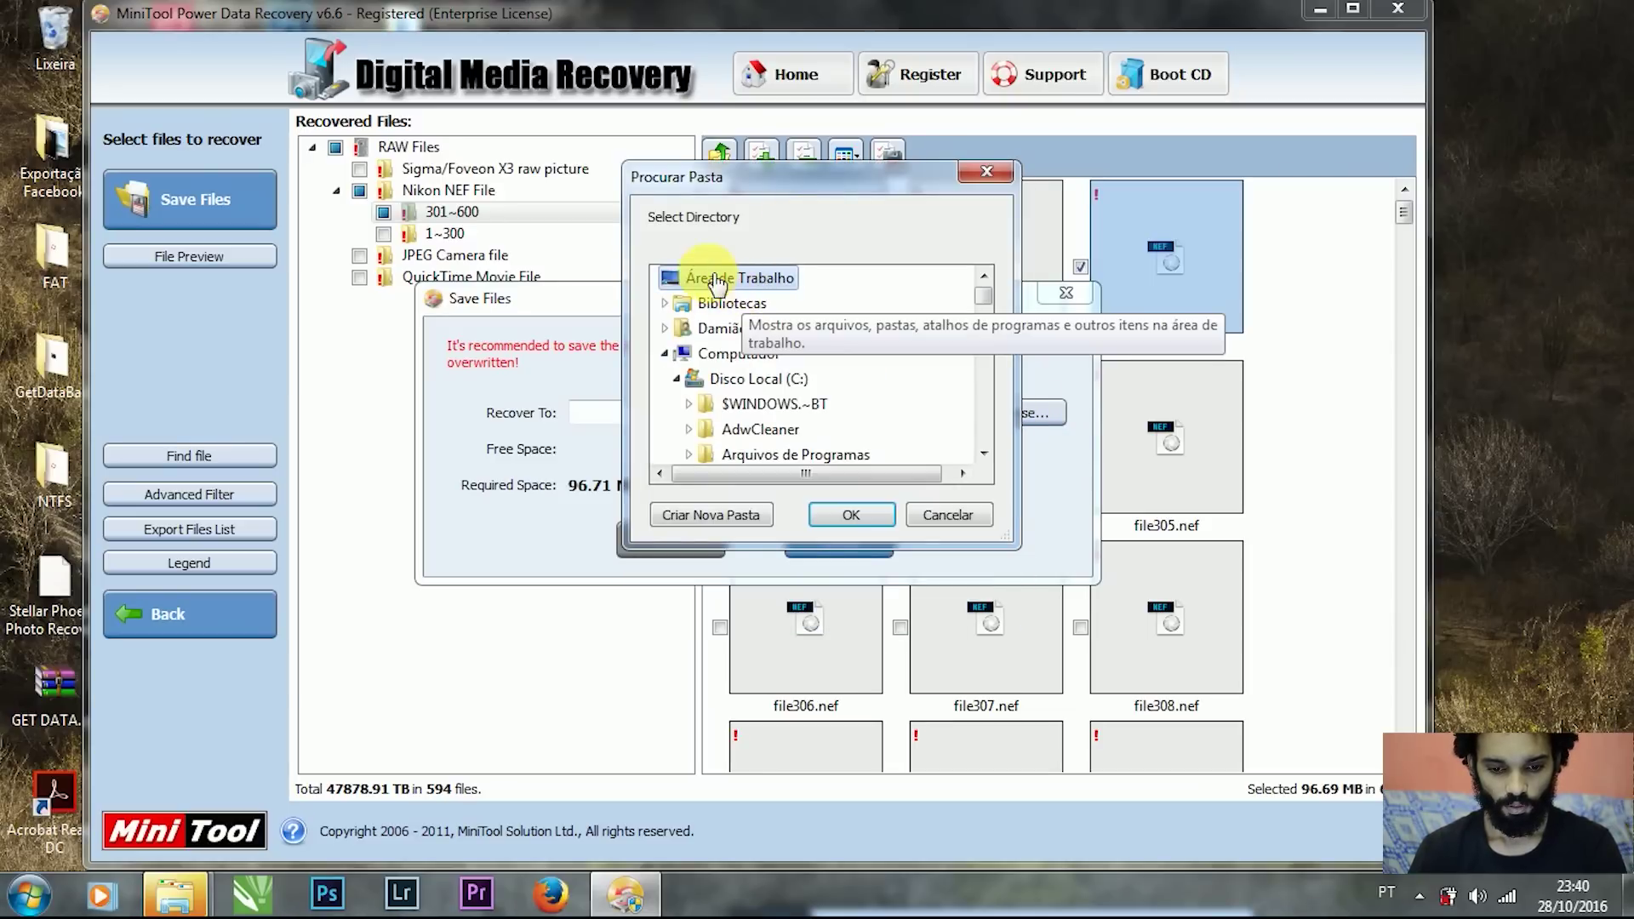
{"action": "left_click", "coordinate": [723, 515]}
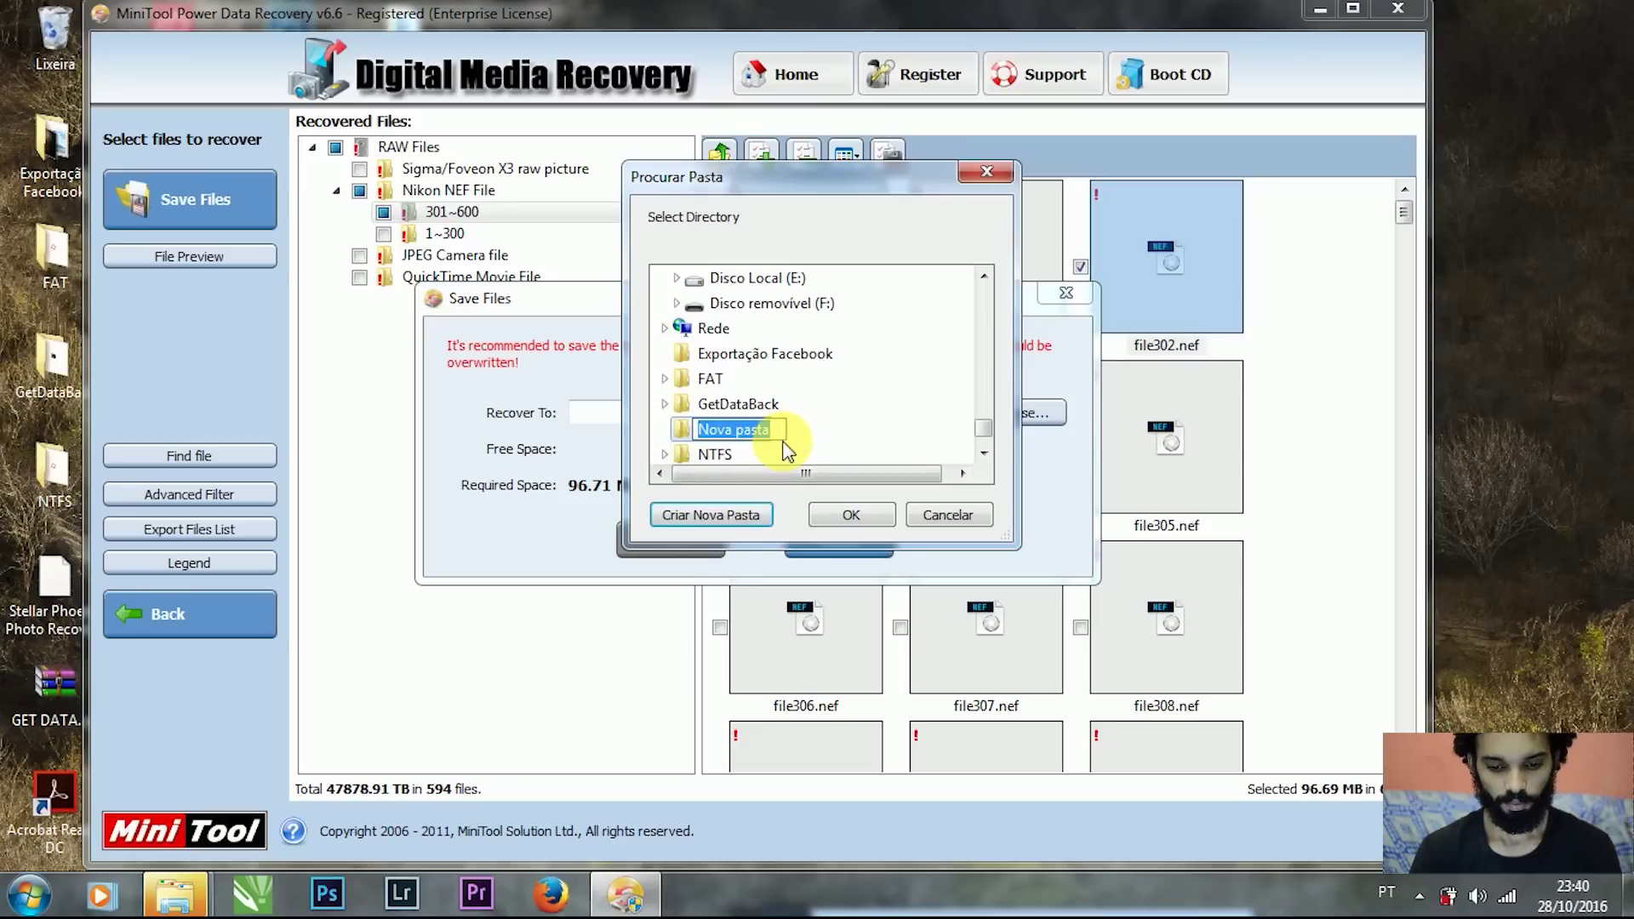
{"action": "type", "text": "Et"}
{"action": "type", "text": "e"}
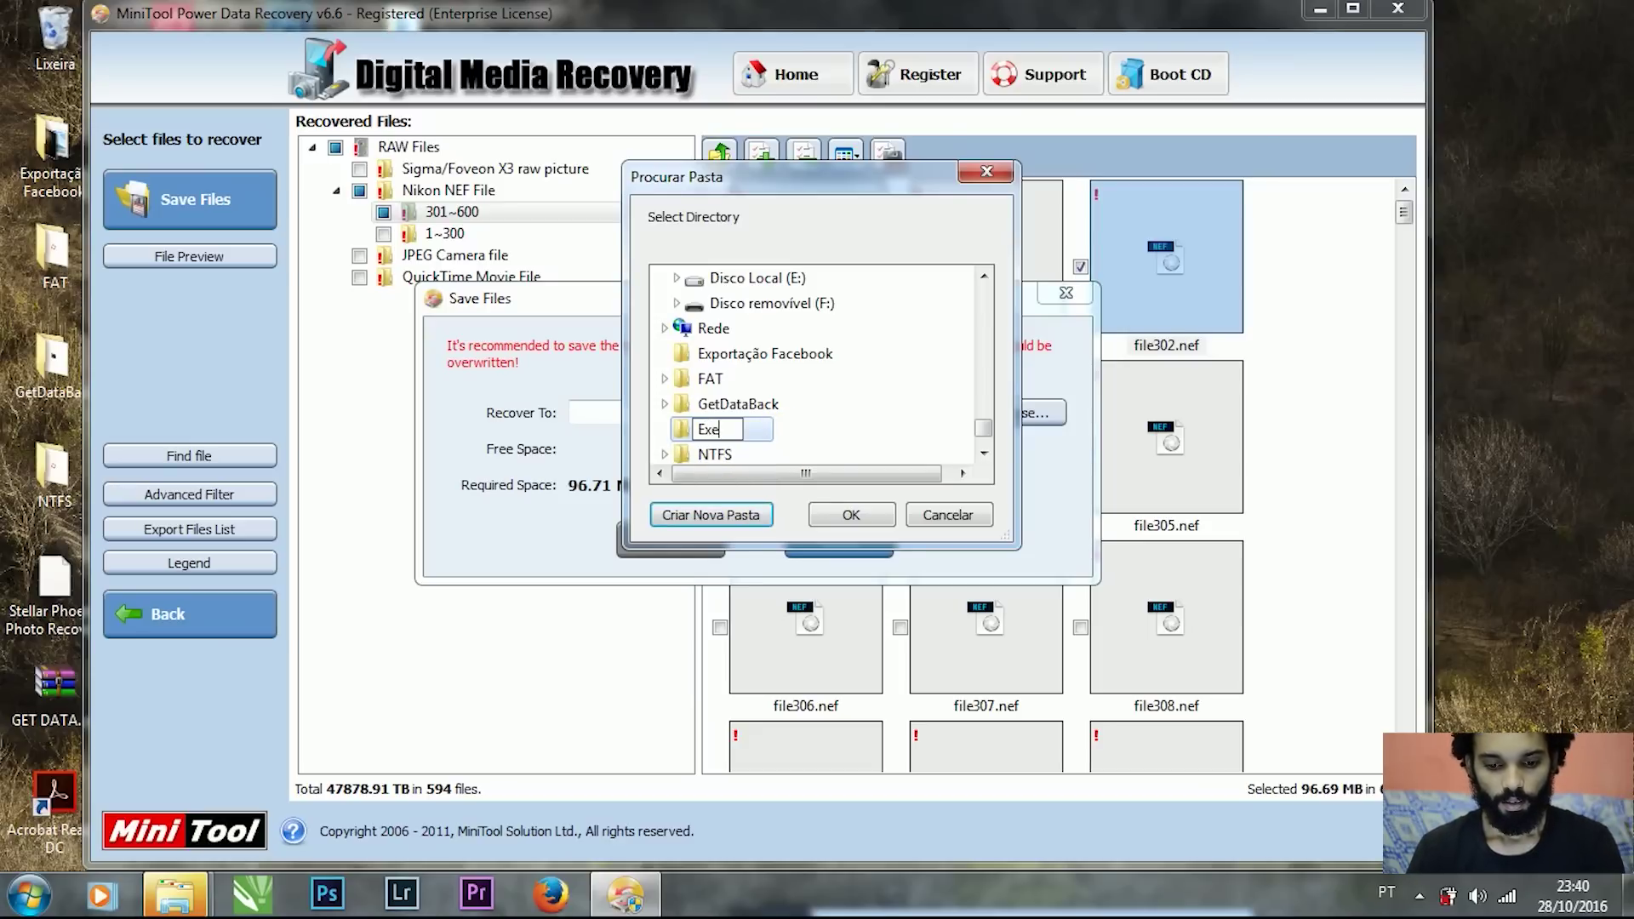
{"action": "type", "text": "mplo"}
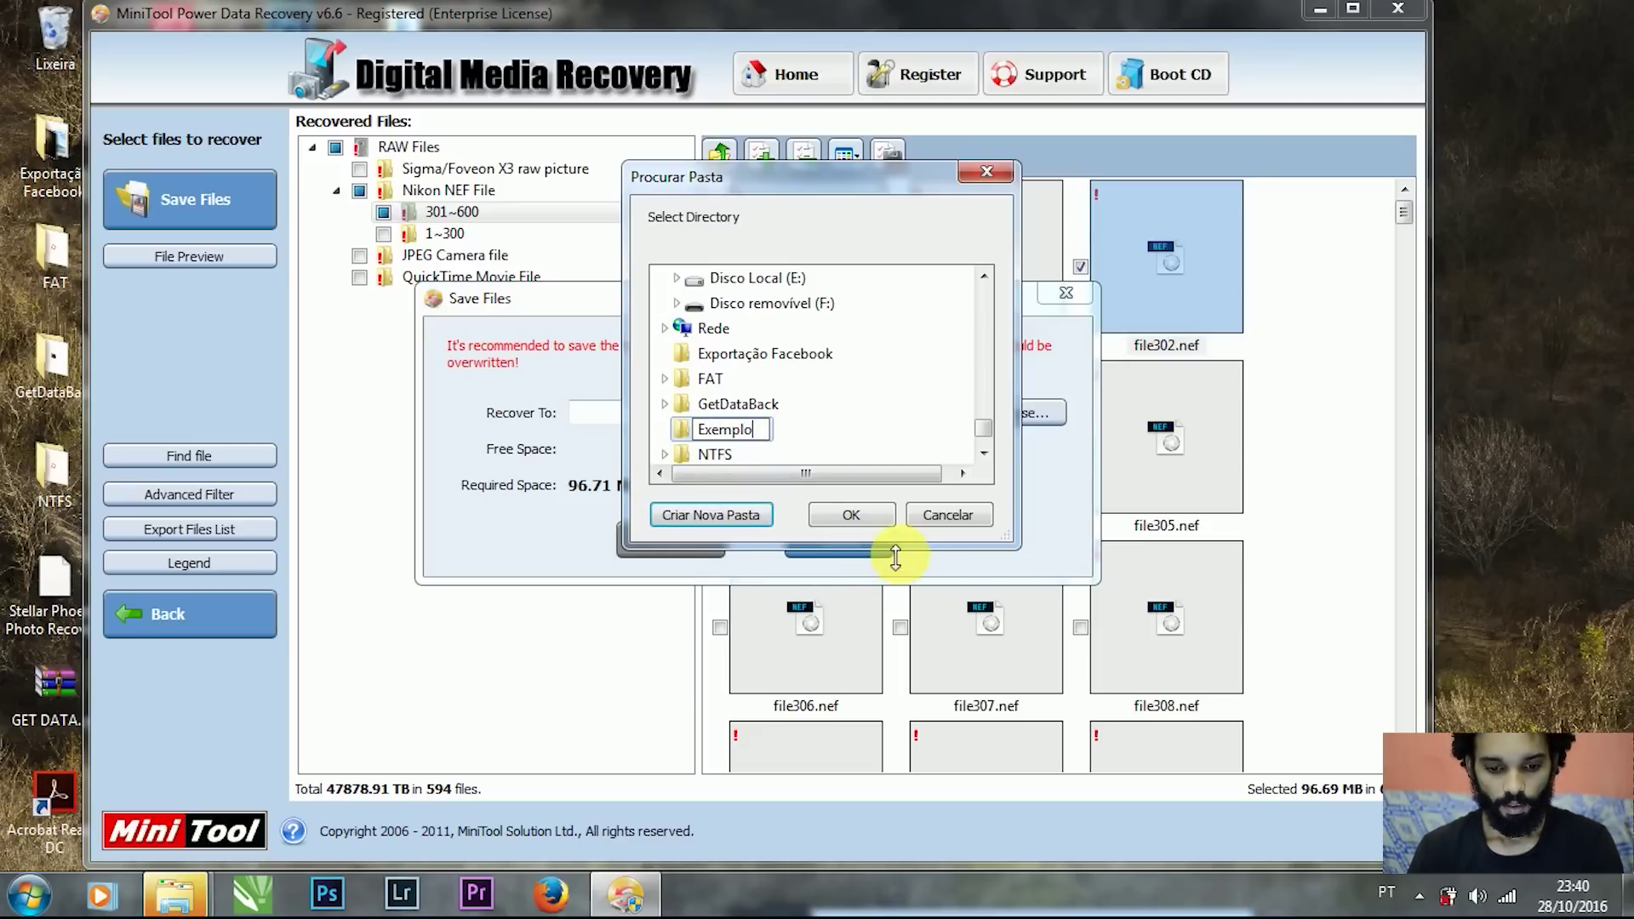
{"action": "left_click", "coordinate": [851, 515]}
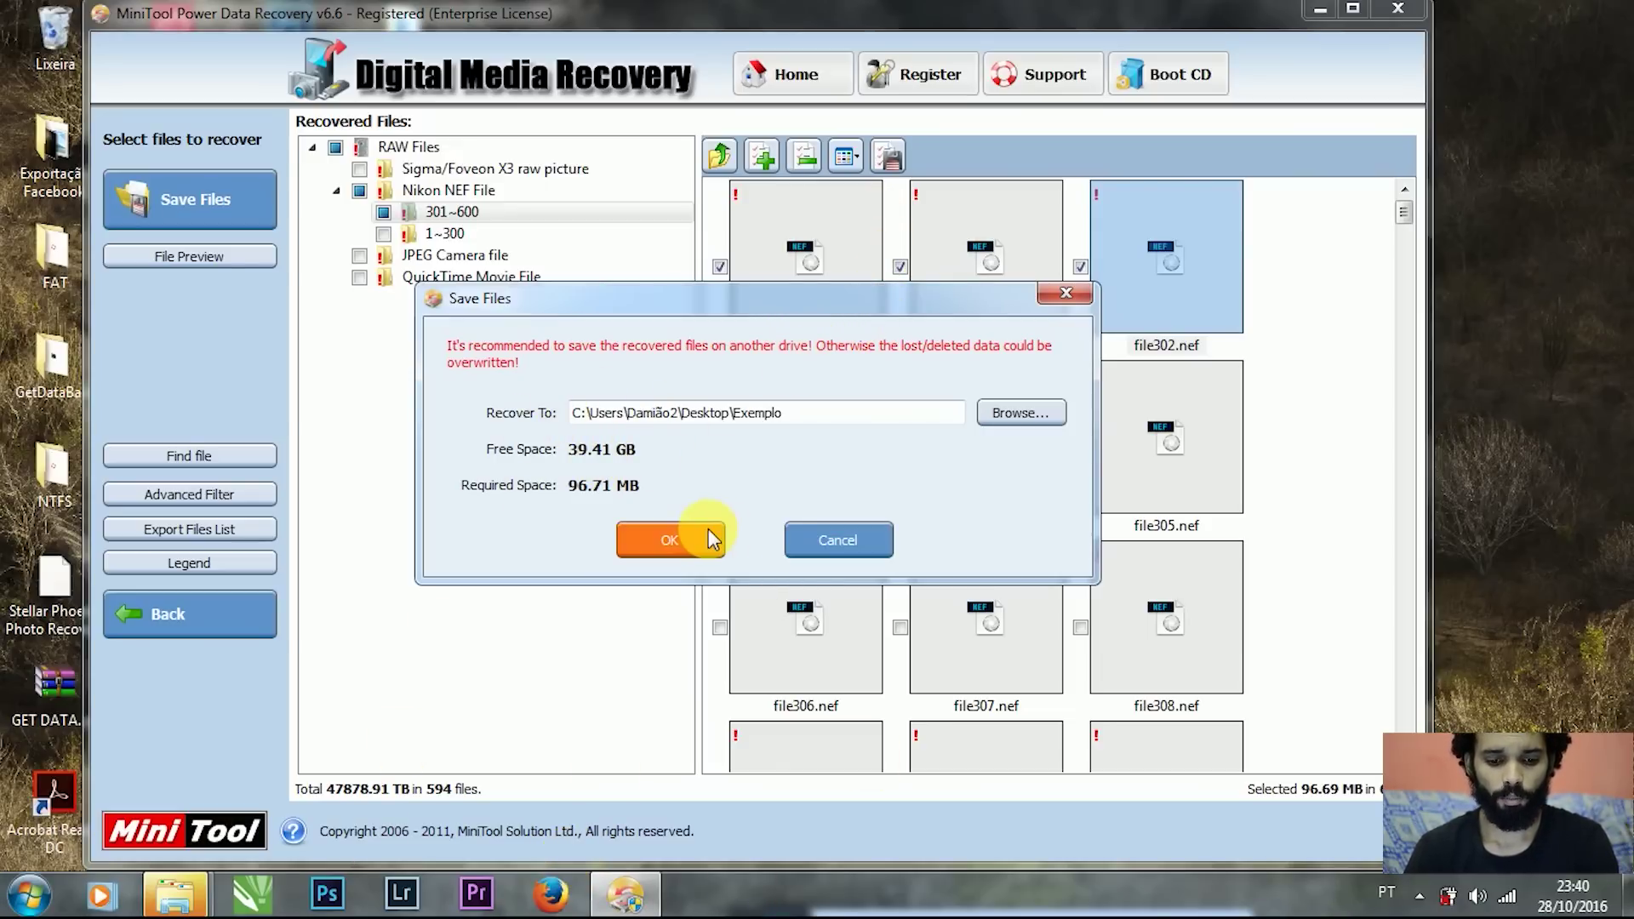
Save the checked files to the Exemplo folder and dismiss the completion message
{"action": "left_click", "coordinate": [665, 549]}
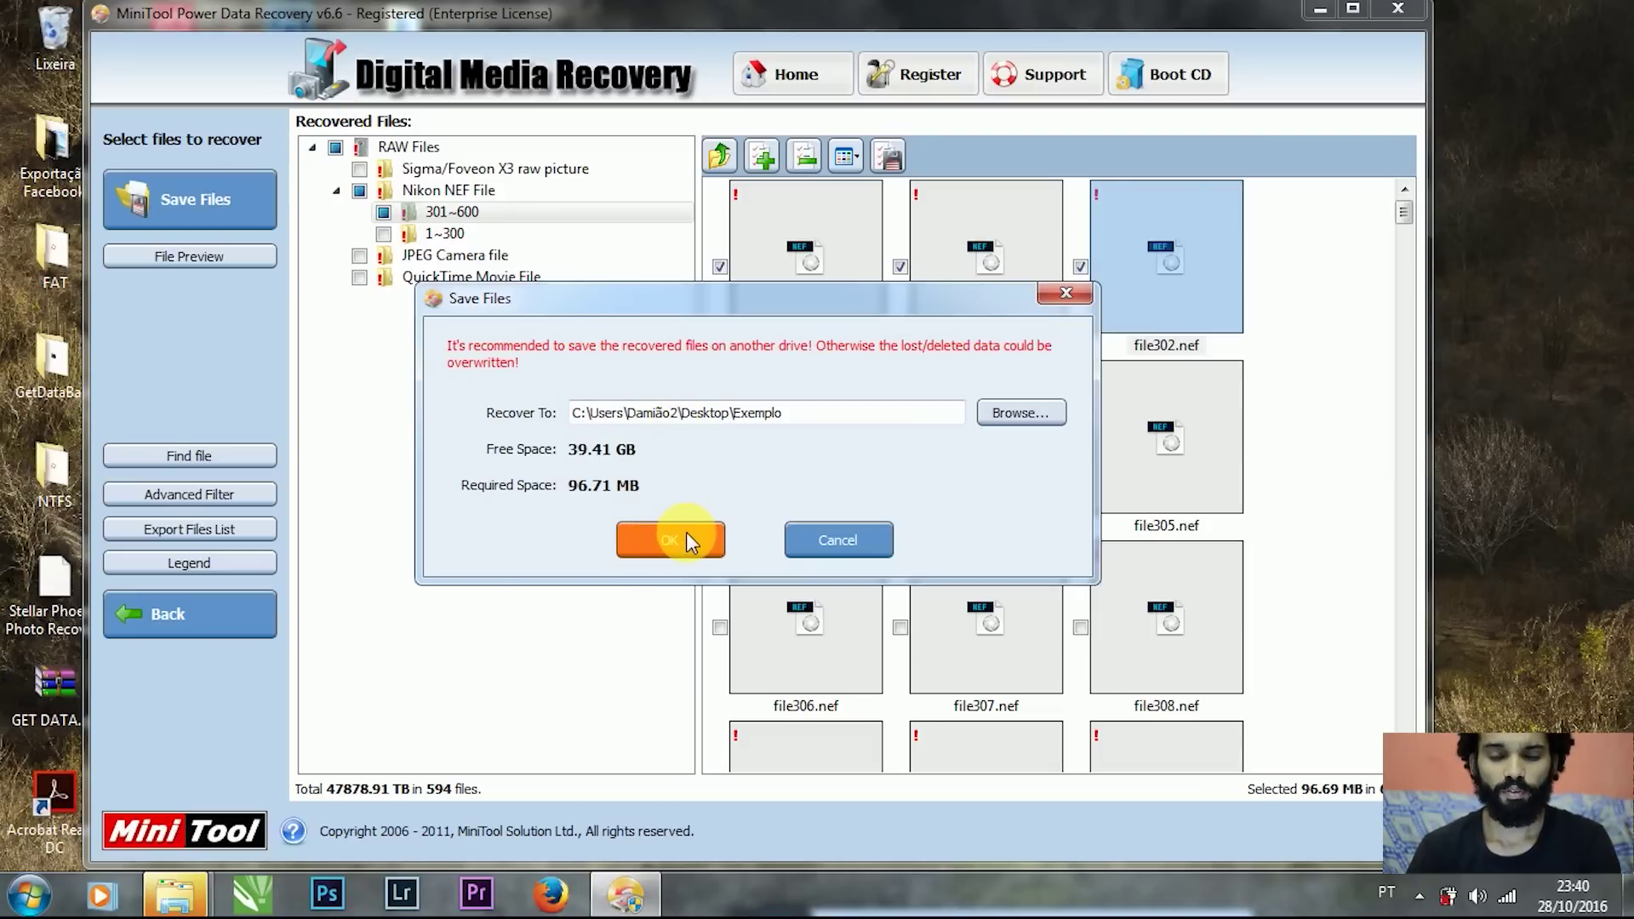
{"action": "left_click", "coordinate": [693, 543]}
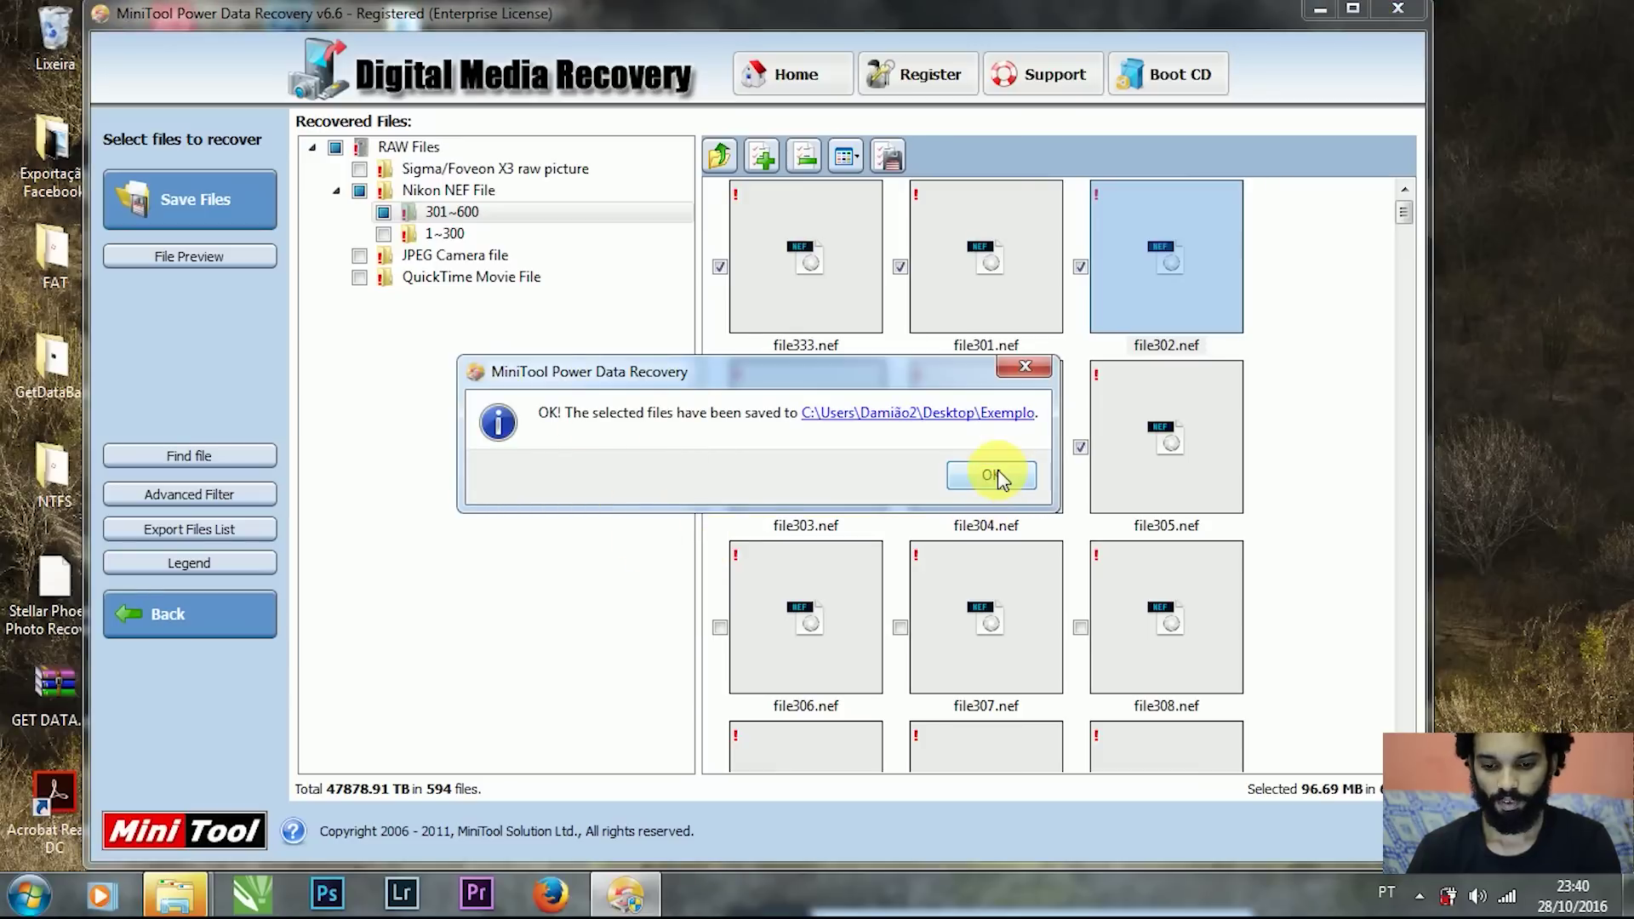
{"action": "left_click", "coordinate": [1006, 478]}
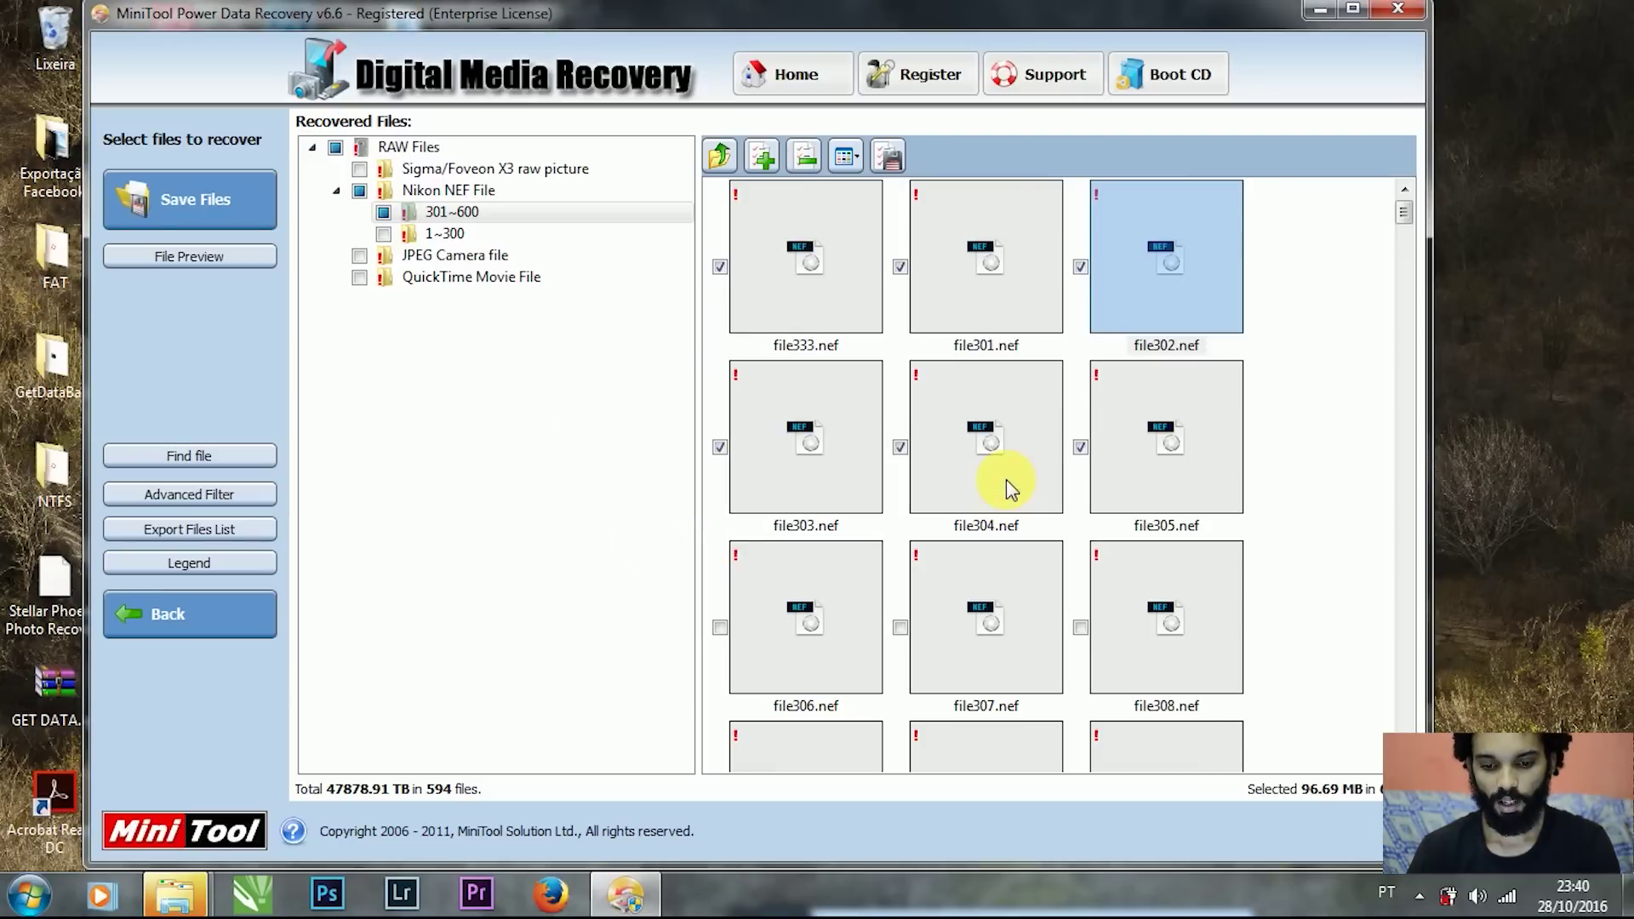
Exit the recovery program and decline both pending requests to format drive F:
{"action": "left_click", "coordinate": [1398, 8]}
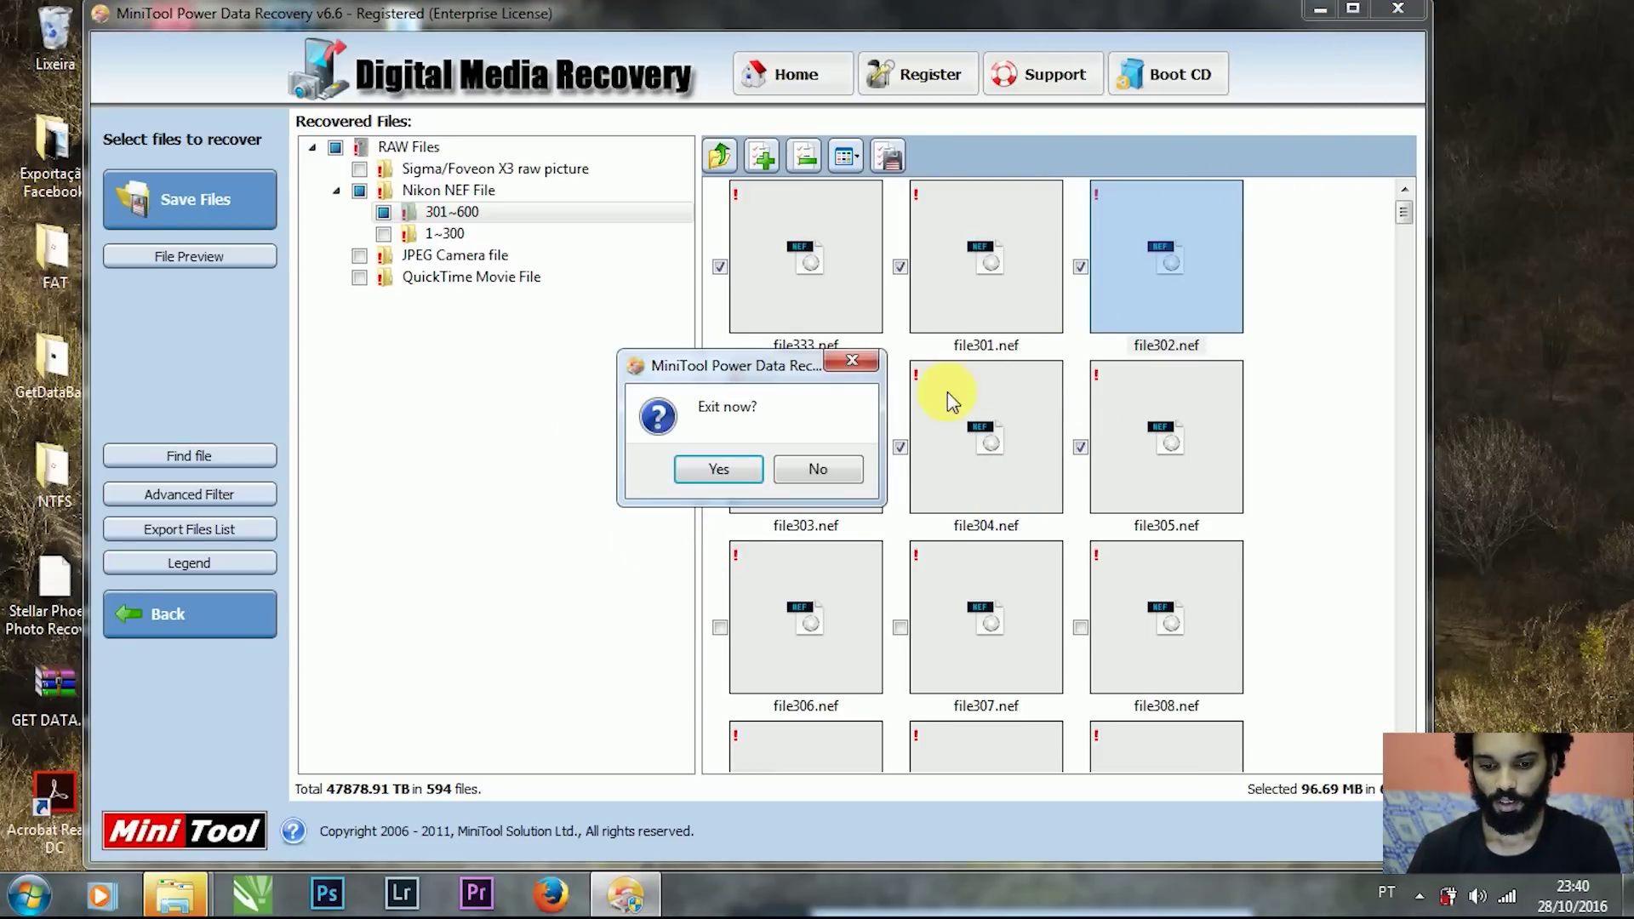
{"action": "left_click", "coordinate": [758, 468]}
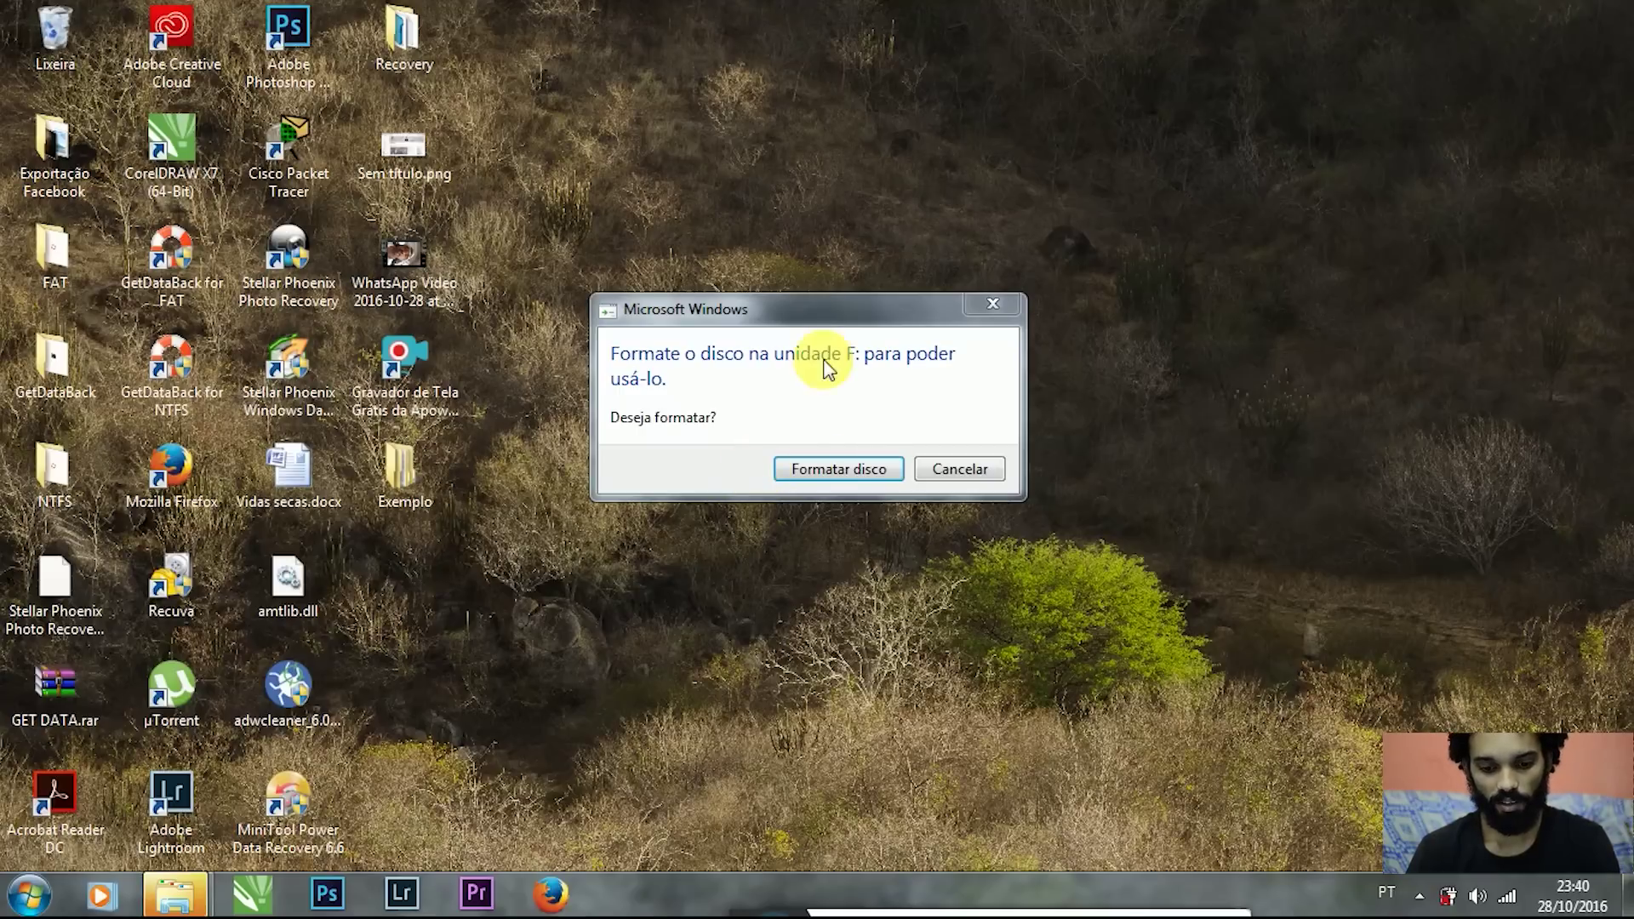
{"action": "left_click_drag", "start_coordinate": [825, 308], "coordinate": [1204, 272]}
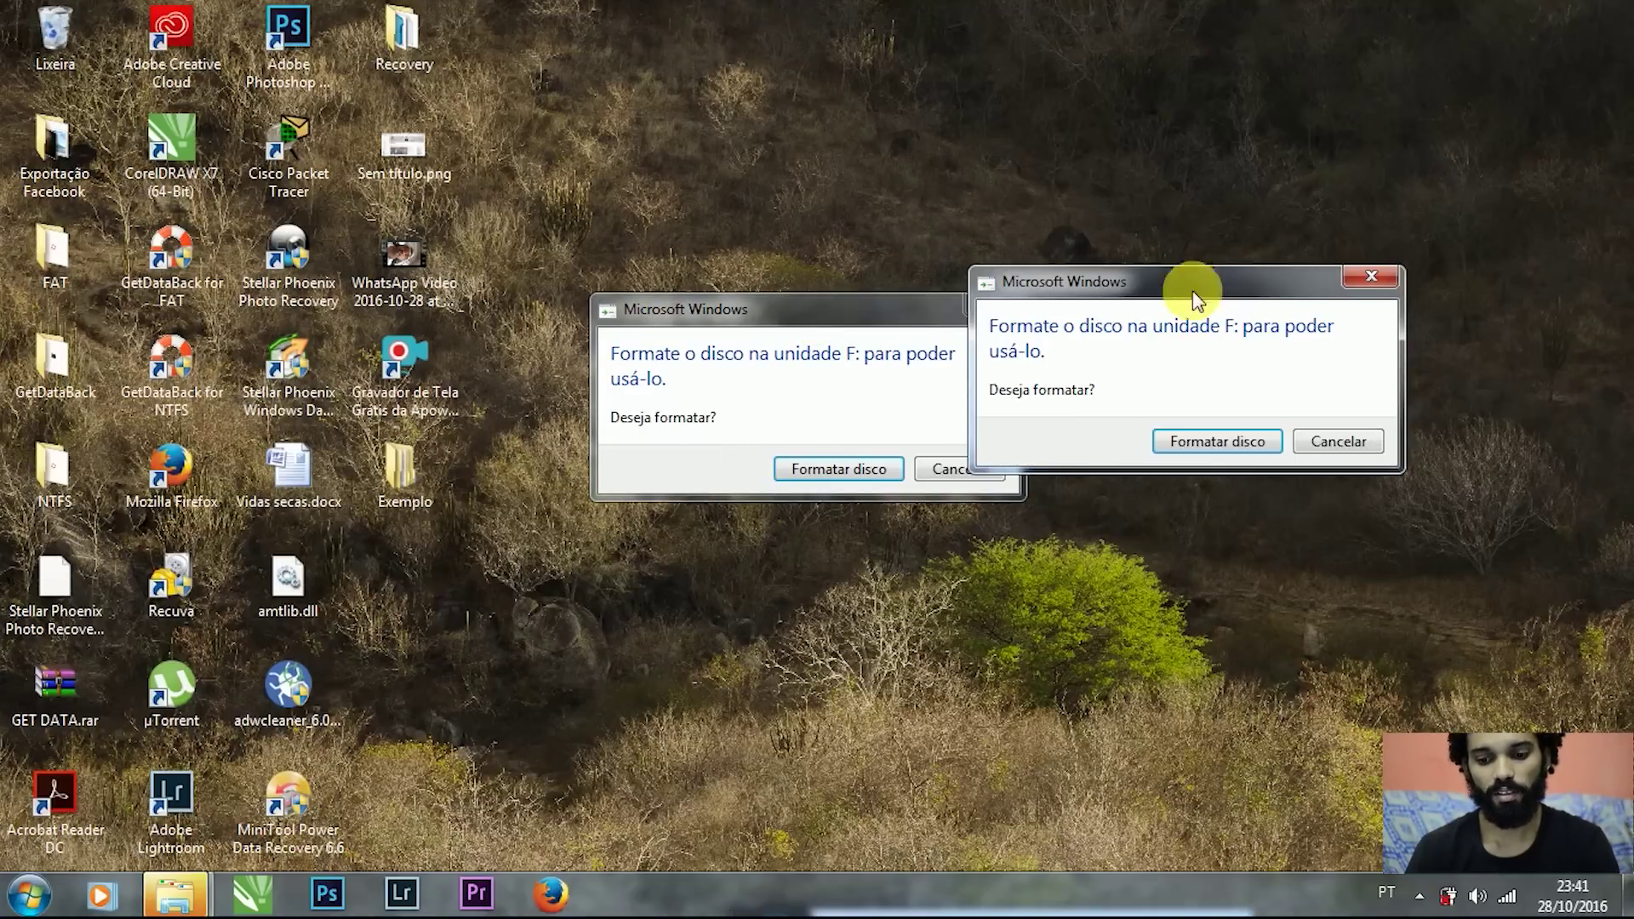
{"action": "left_click", "coordinate": [1338, 441]}
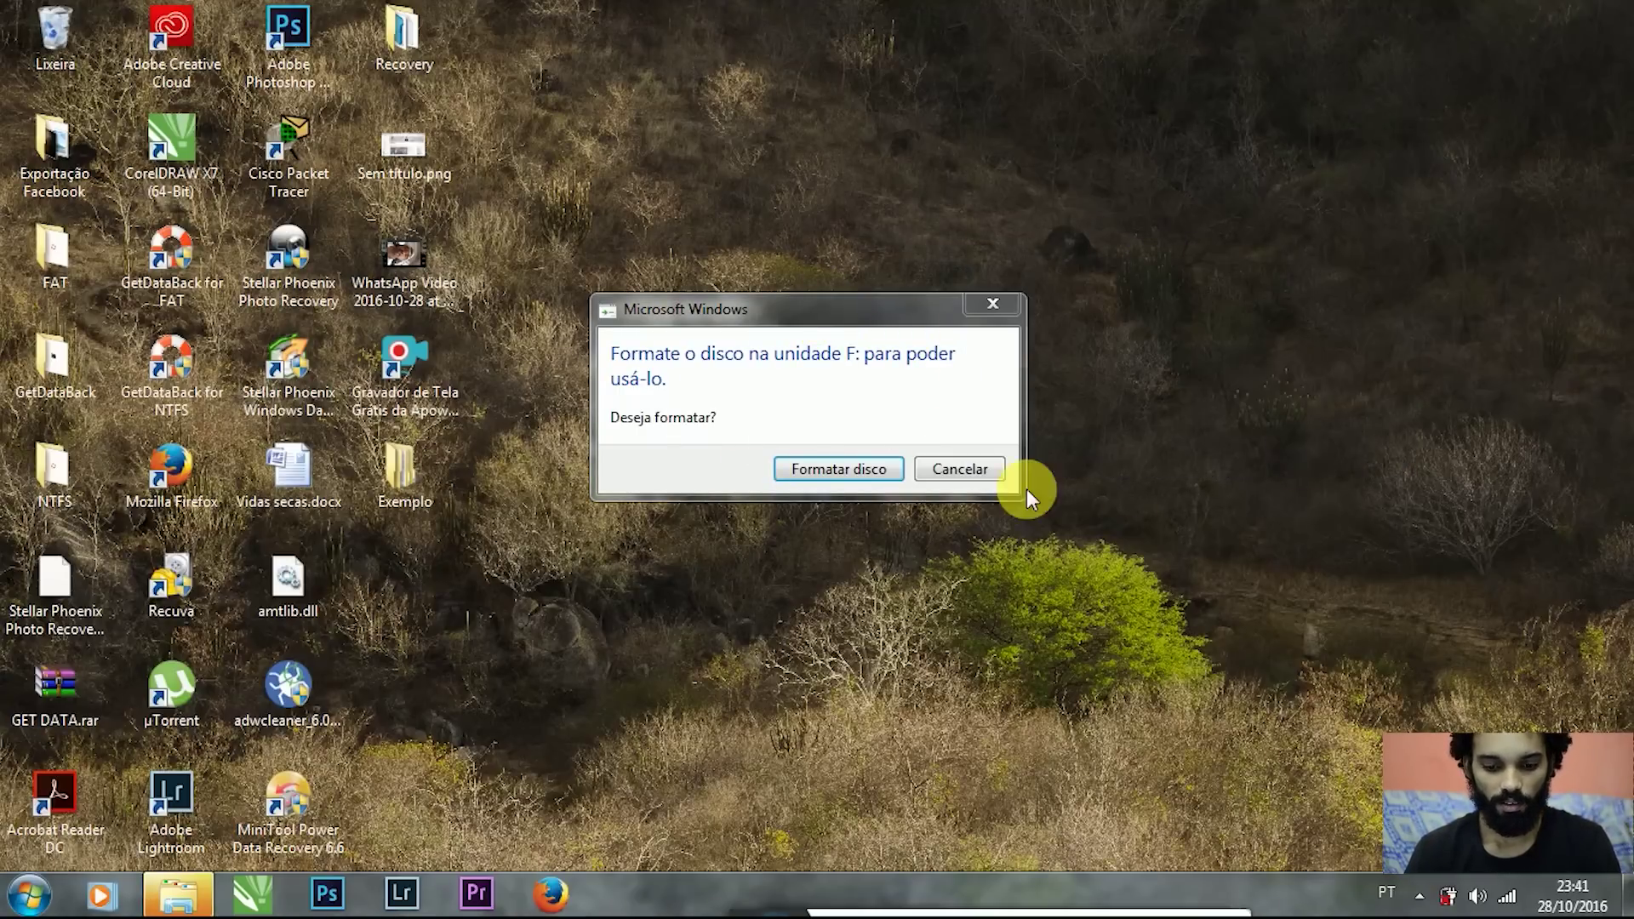
{"action": "left_click", "coordinate": [1004, 475]}
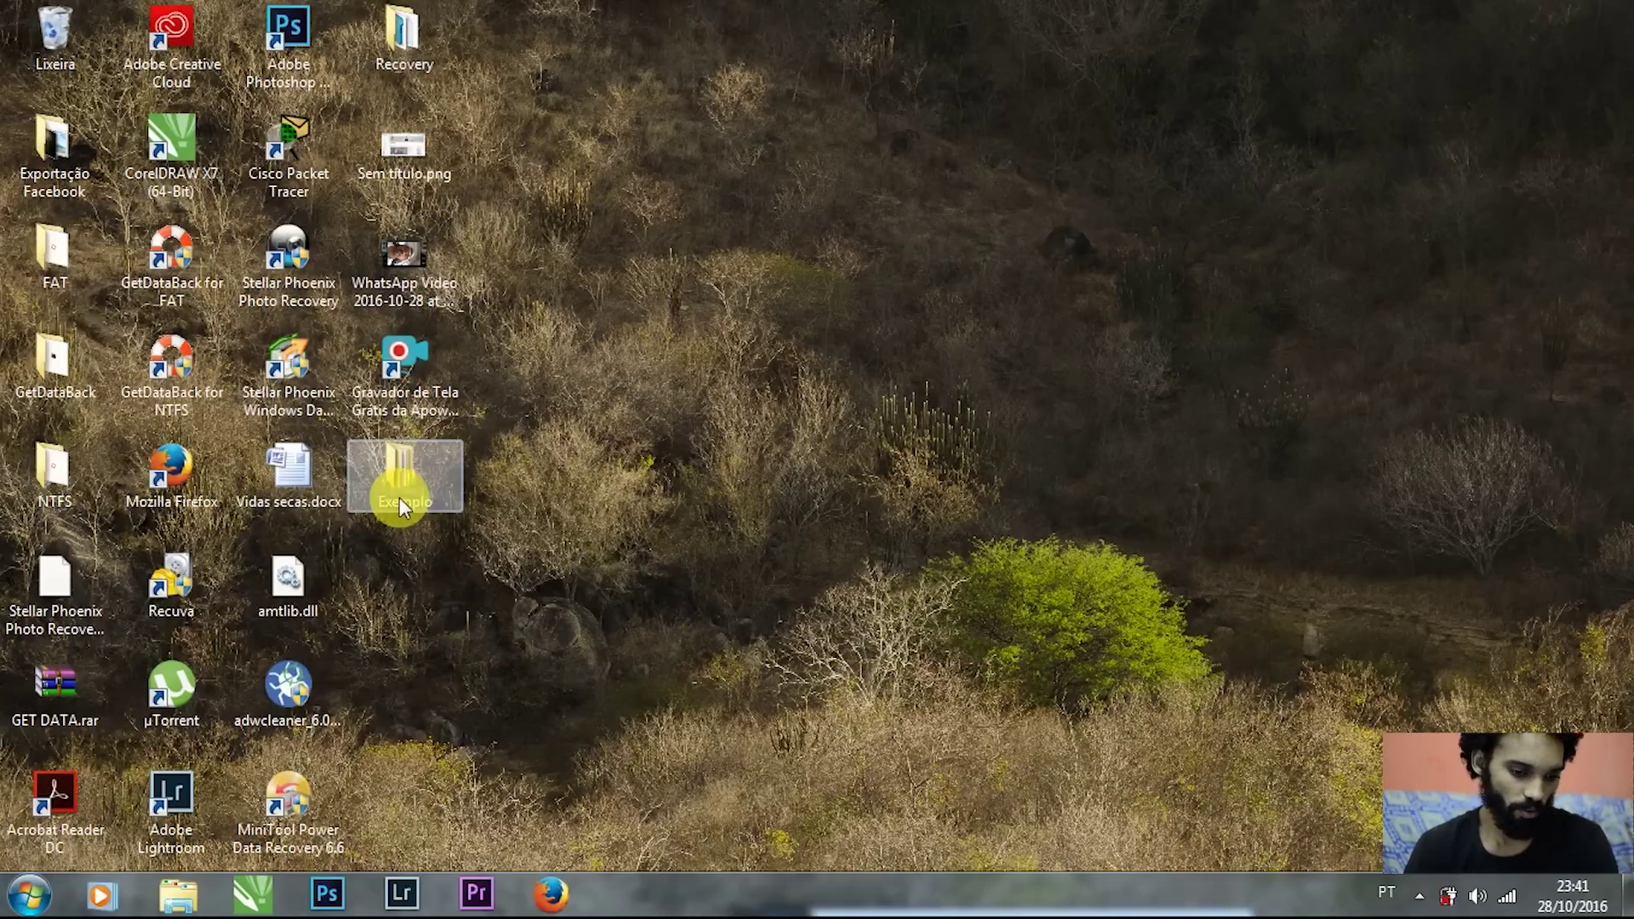
Open the 301~600 folder inside Exemplo's Nikon NEF File folder on the desktop and check the recovered NEF files
{"action": "mouse_move", "coordinate": [407, 494]}
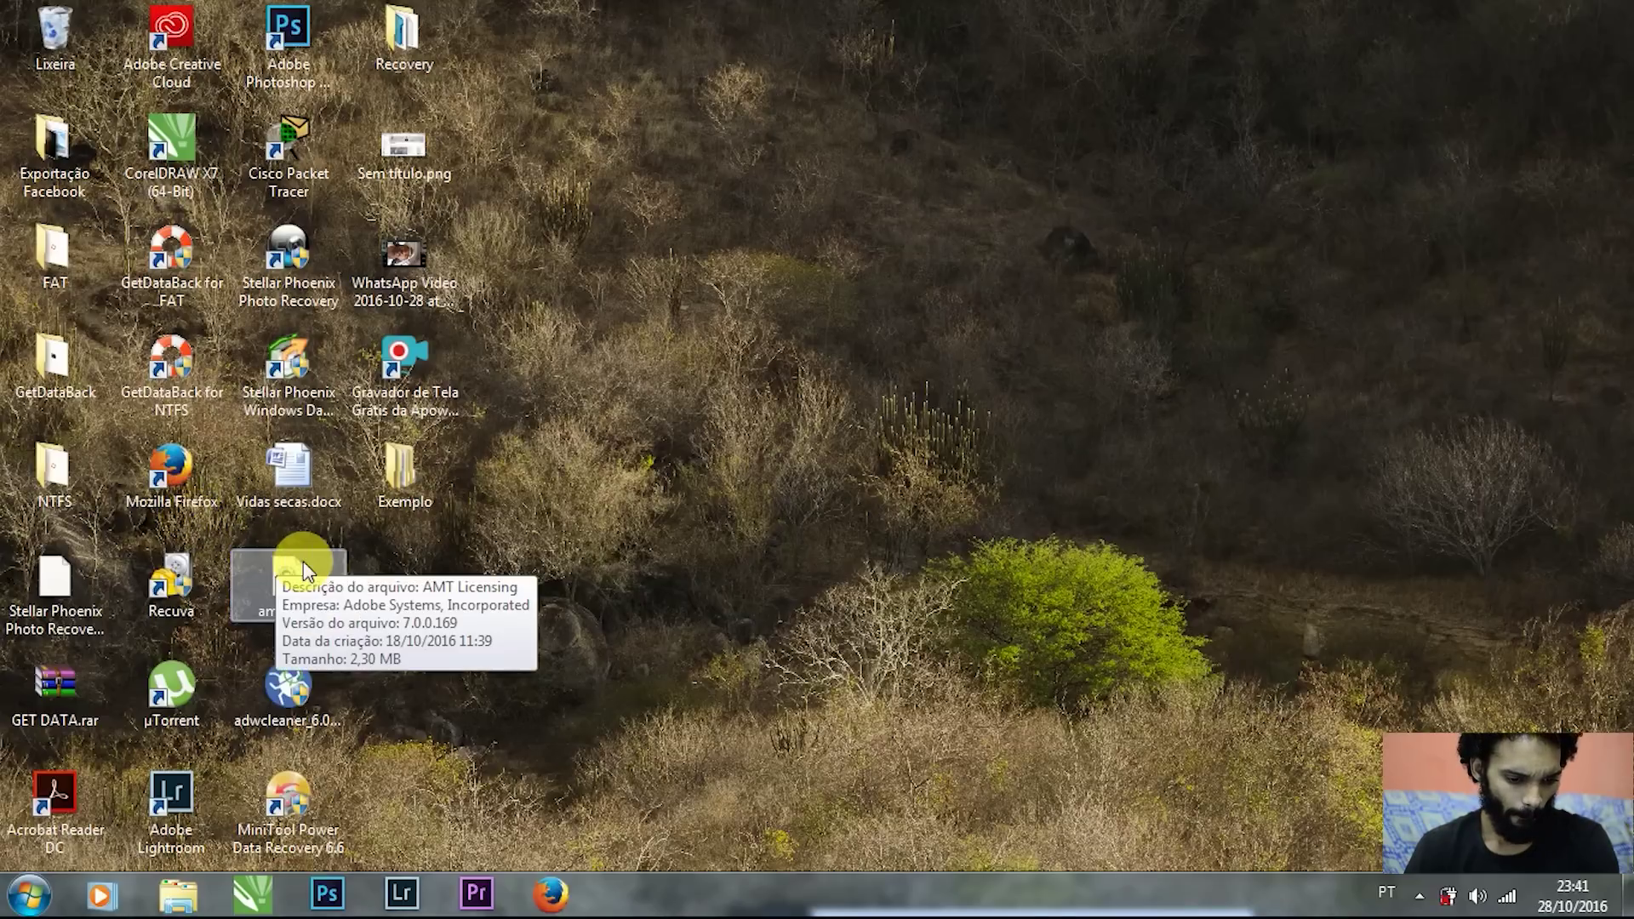
{"action": "double_click", "coordinate": [403, 468]}
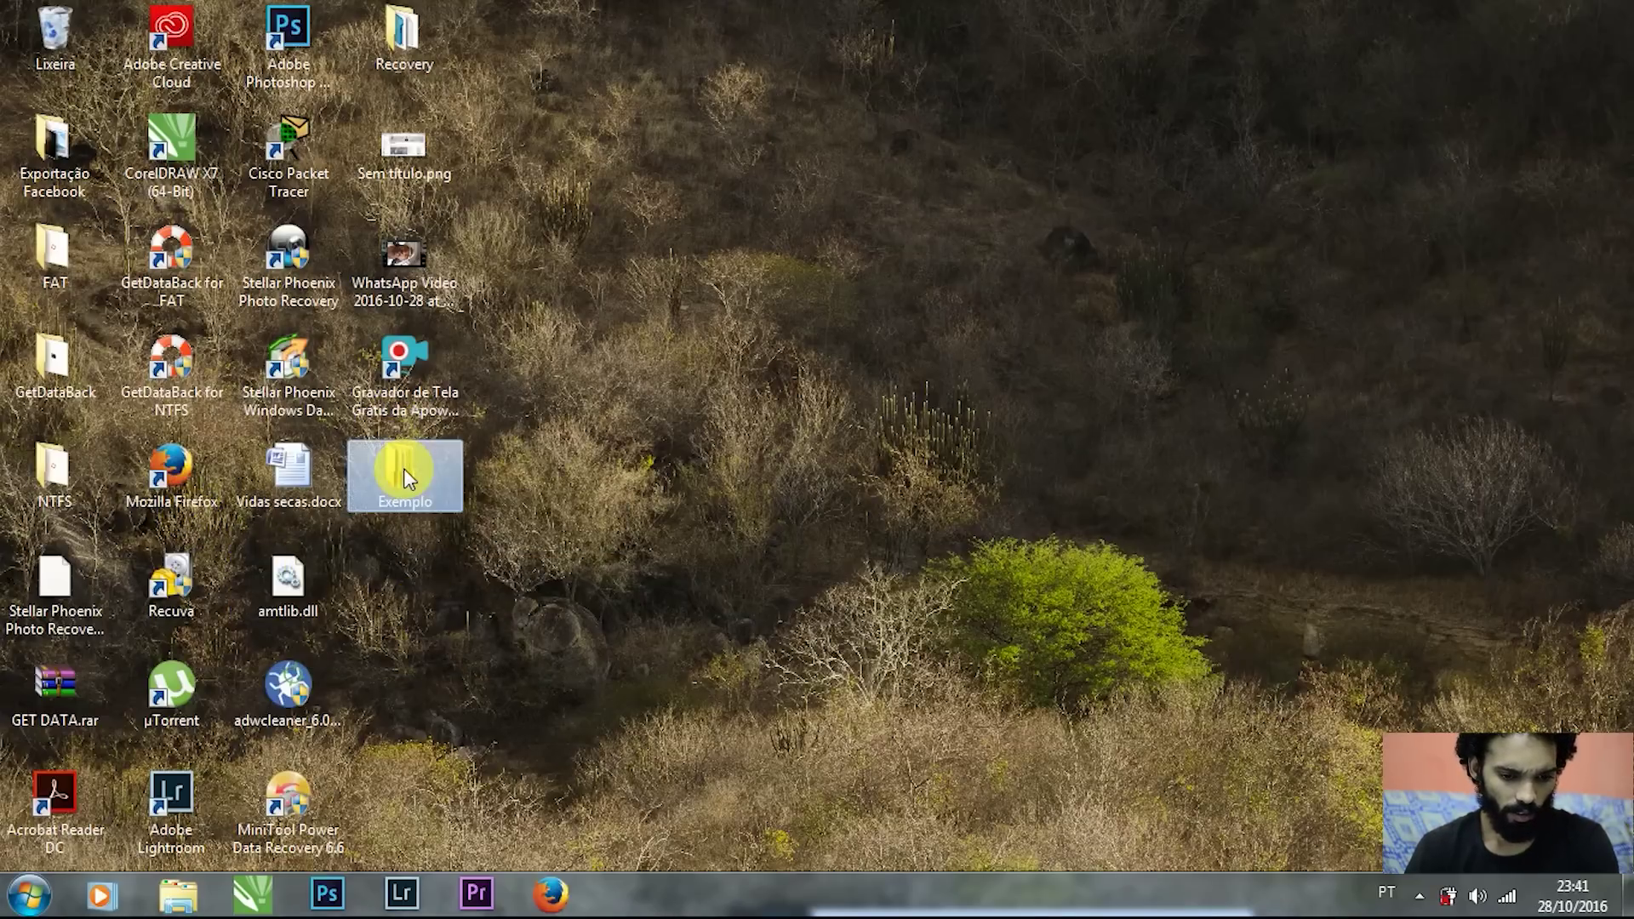
{"action": "double_click", "coordinate": [390, 153]}
{"action": "double_click", "coordinate": [430, 160]}
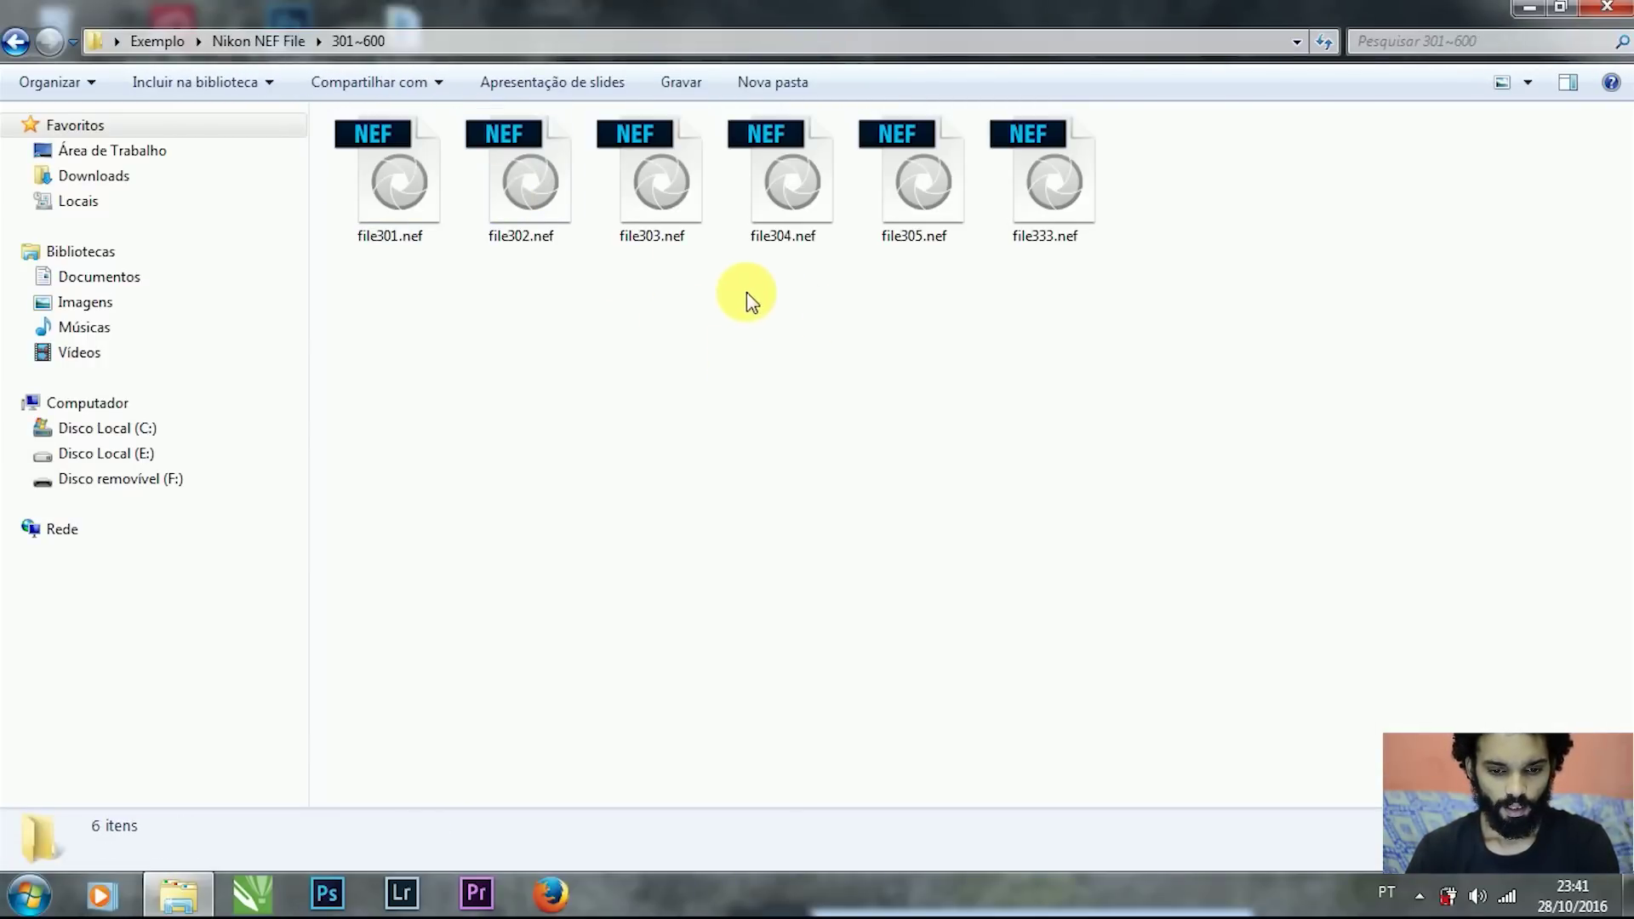
{"action": "left_click_drag", "start_coordinate": [1210, 359], "coordinate": [362, 149]}
{"action": "left_click", "coordinate": [728, 545]}
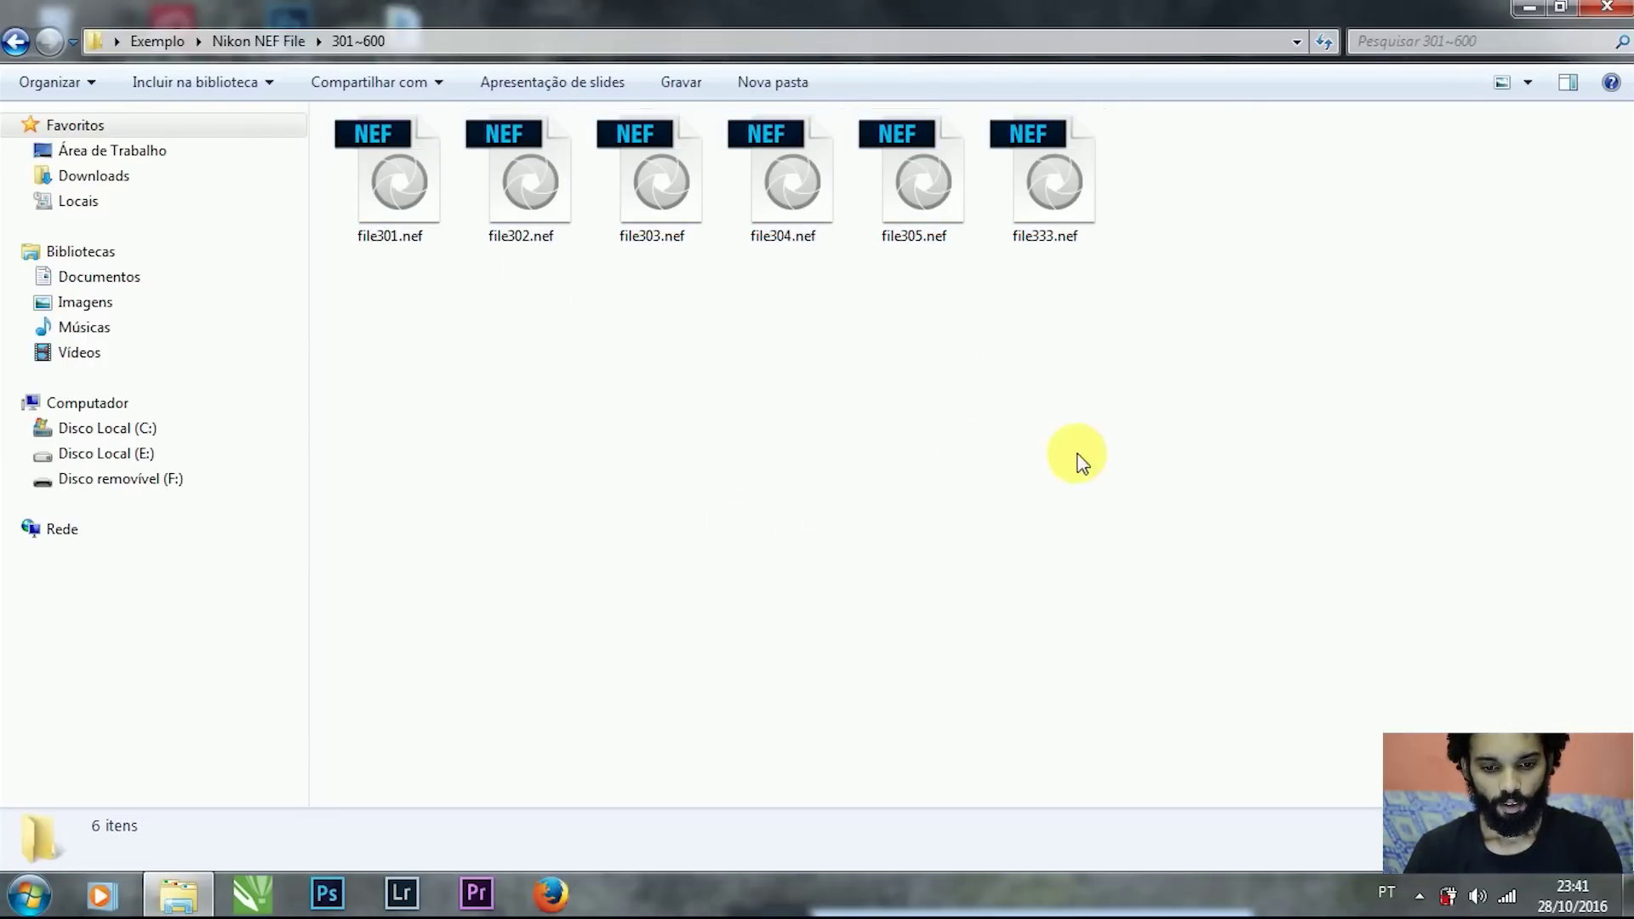
{"action": "left_click_drag", "start_coordinate": [1226, 281], "coordinate": [592, 304]}
{"action": "left_click", "coordinate": [1098, 329]}
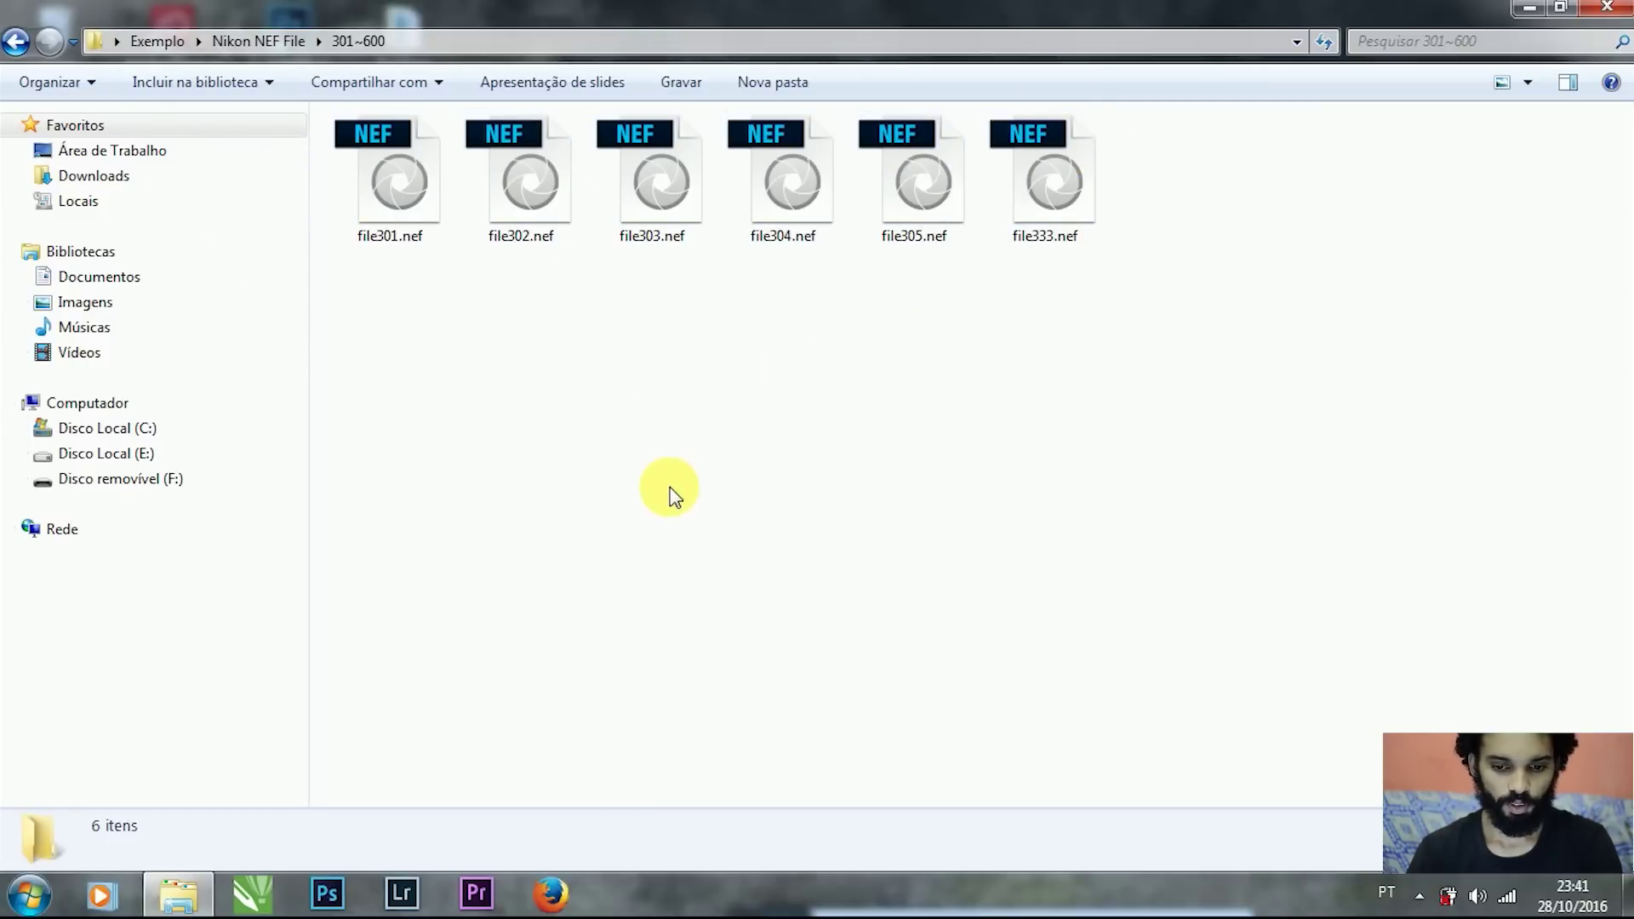
Switch to Lightroom and choose the desktop's Exemplo folder on Disco Local (C:) as the import source
{"action": "left_click", "coordinate": [400, 895]}
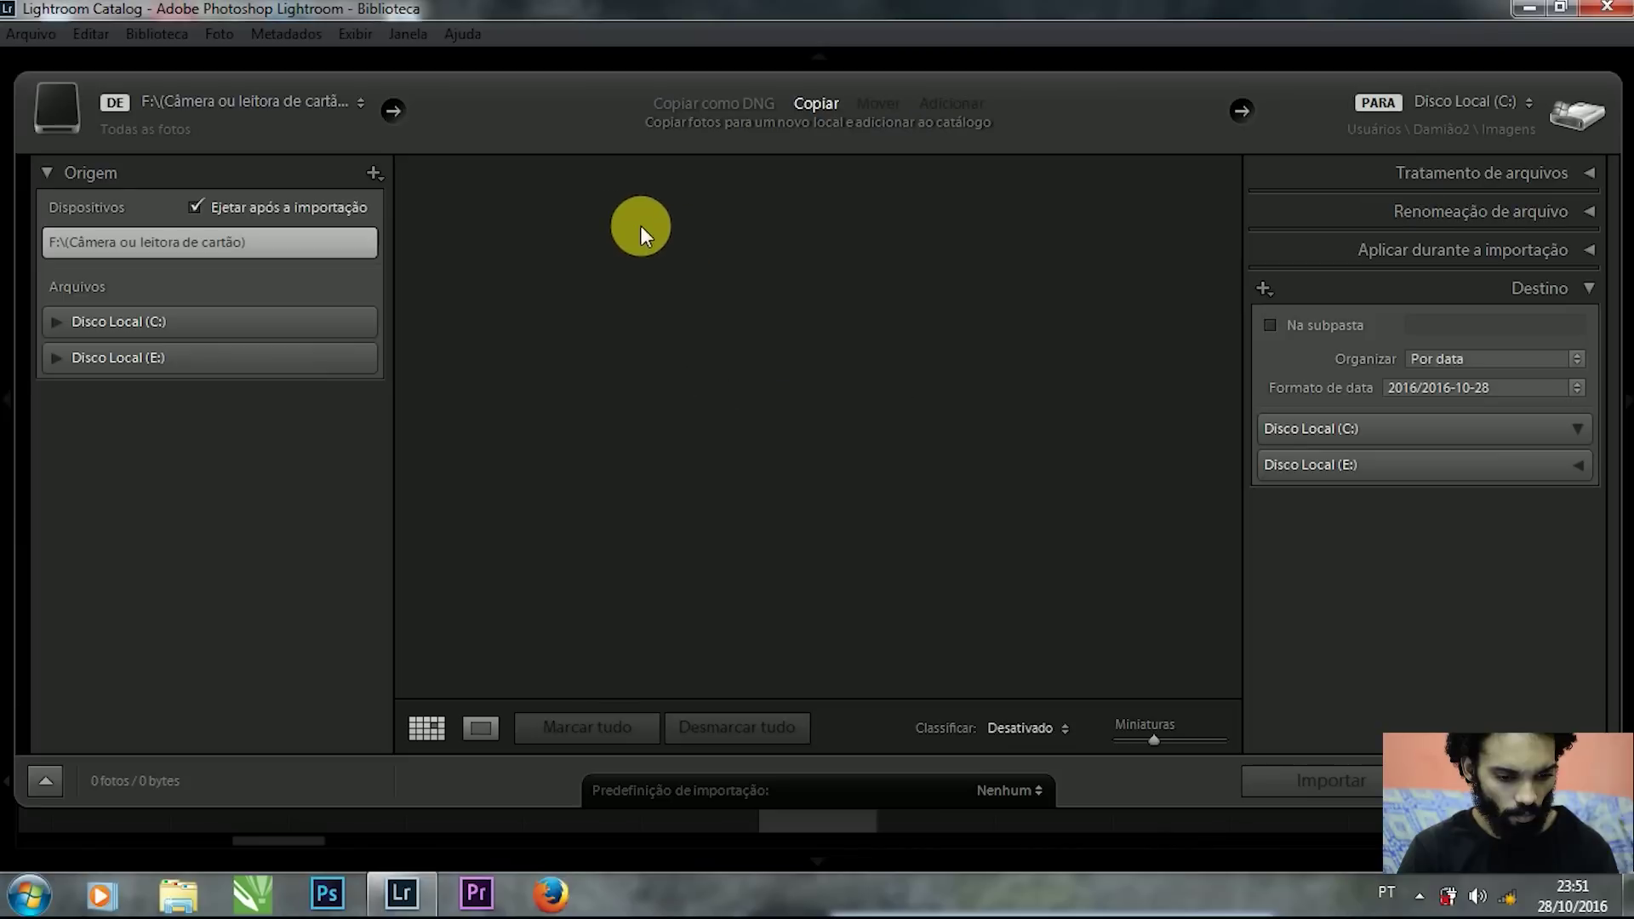
{"action": "left_click", "coordinate": [56, 321]}
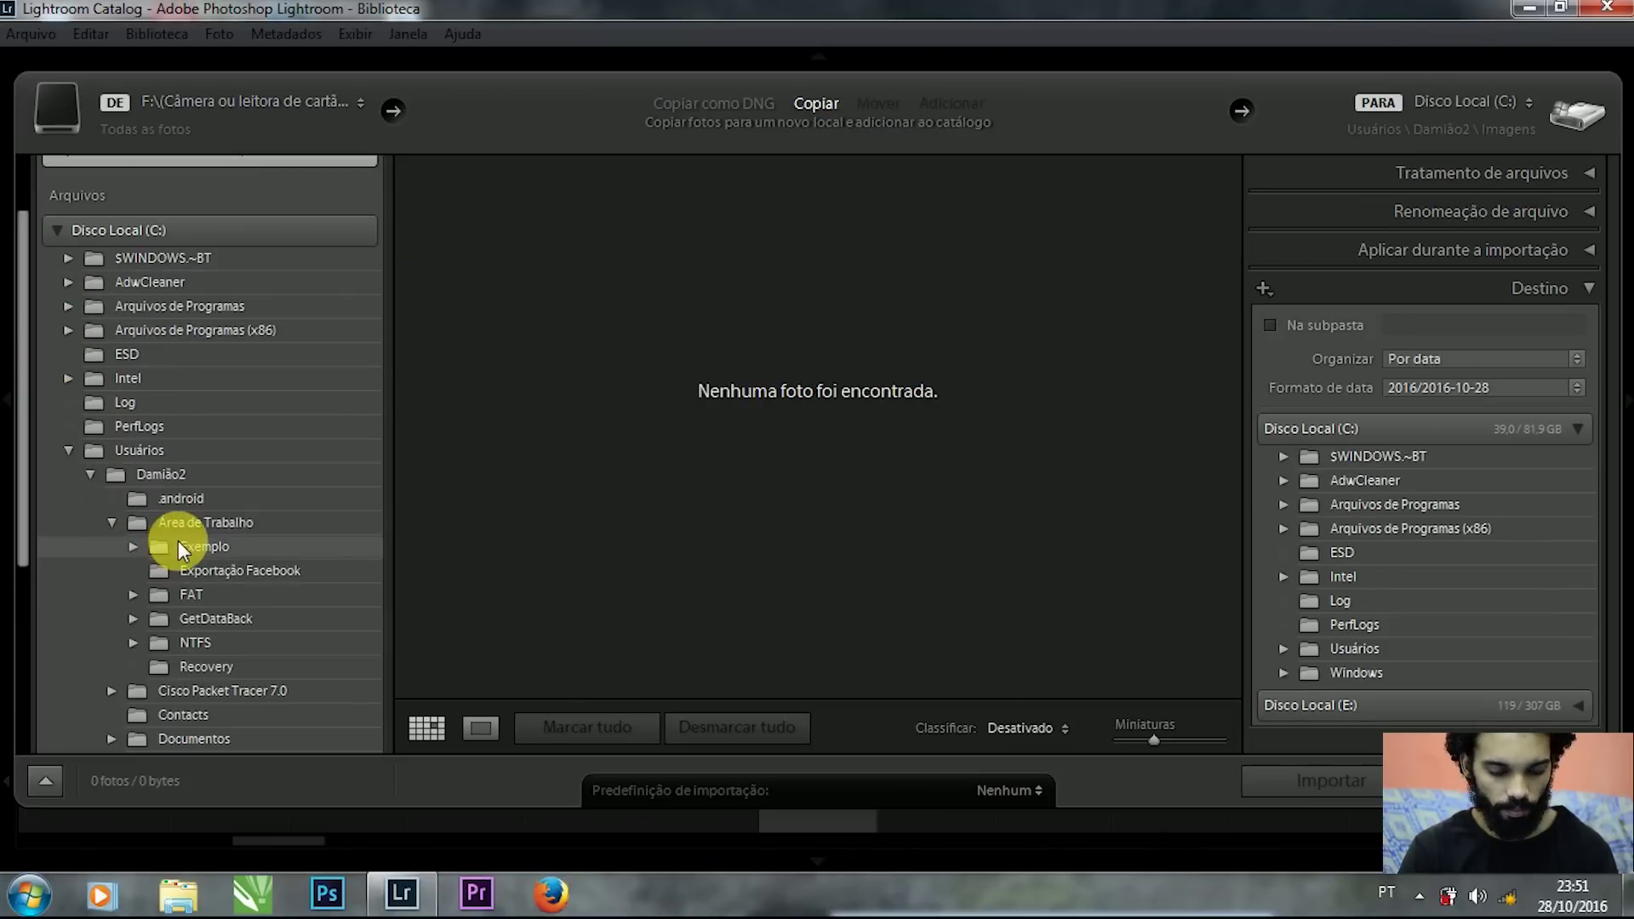
{"action": "left_click", "coordinate": [170, 550]}
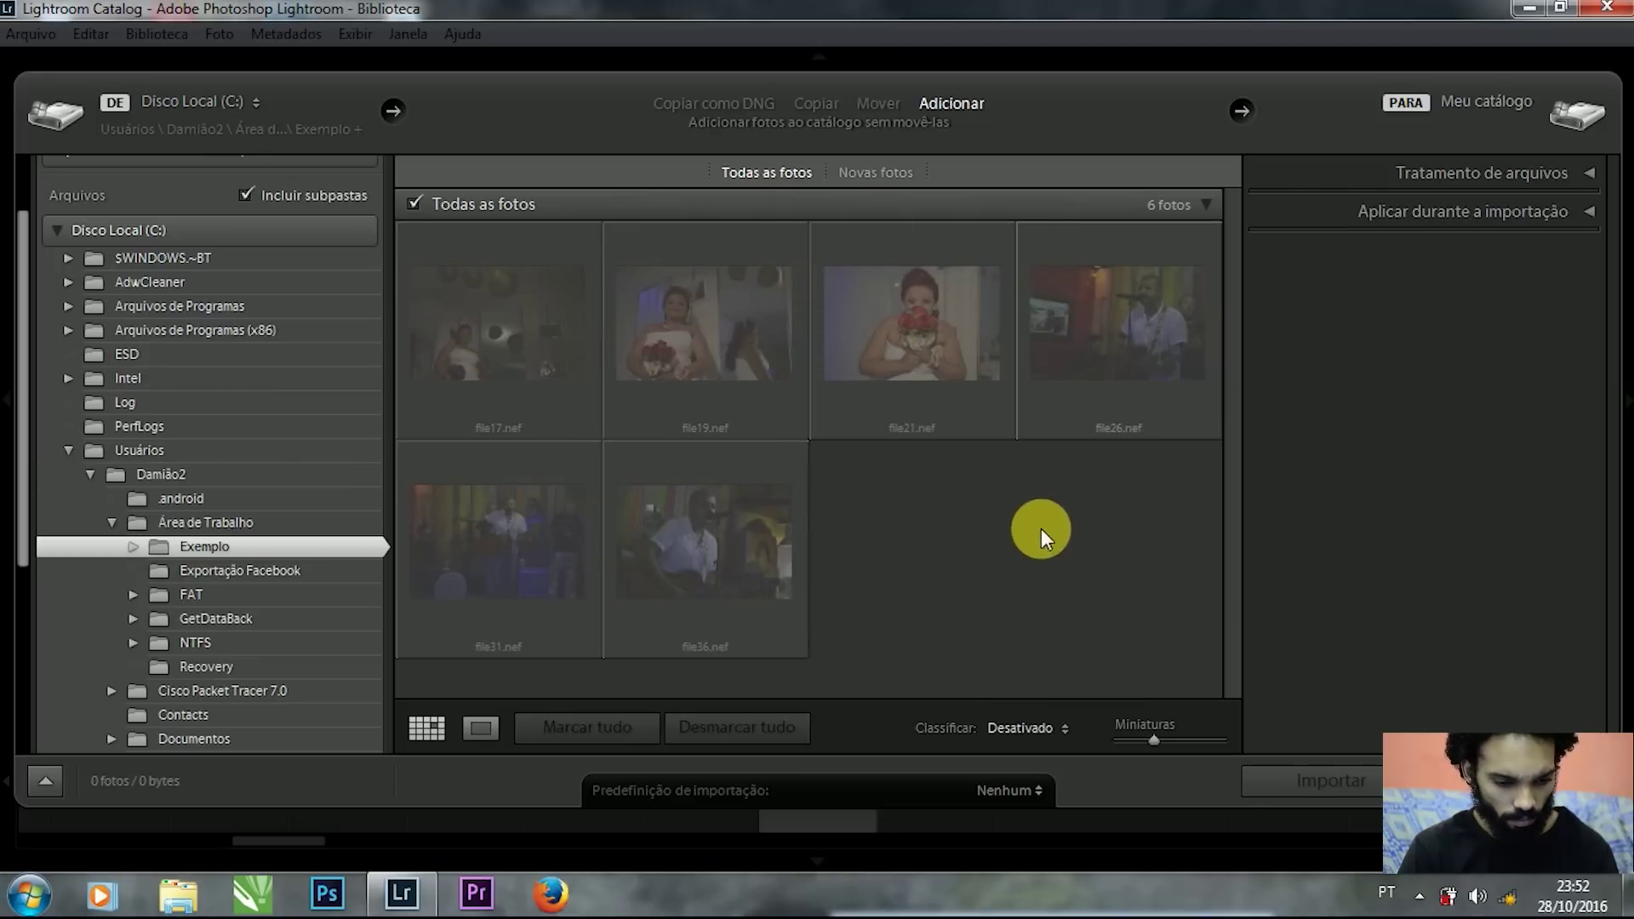
Choose the 301~600 subfolder of Exemplo's Nikon NEF File folder as the import source and enlarge the preview of file21.nef
{"action": "left_click", "coordinate": [133, 547]}
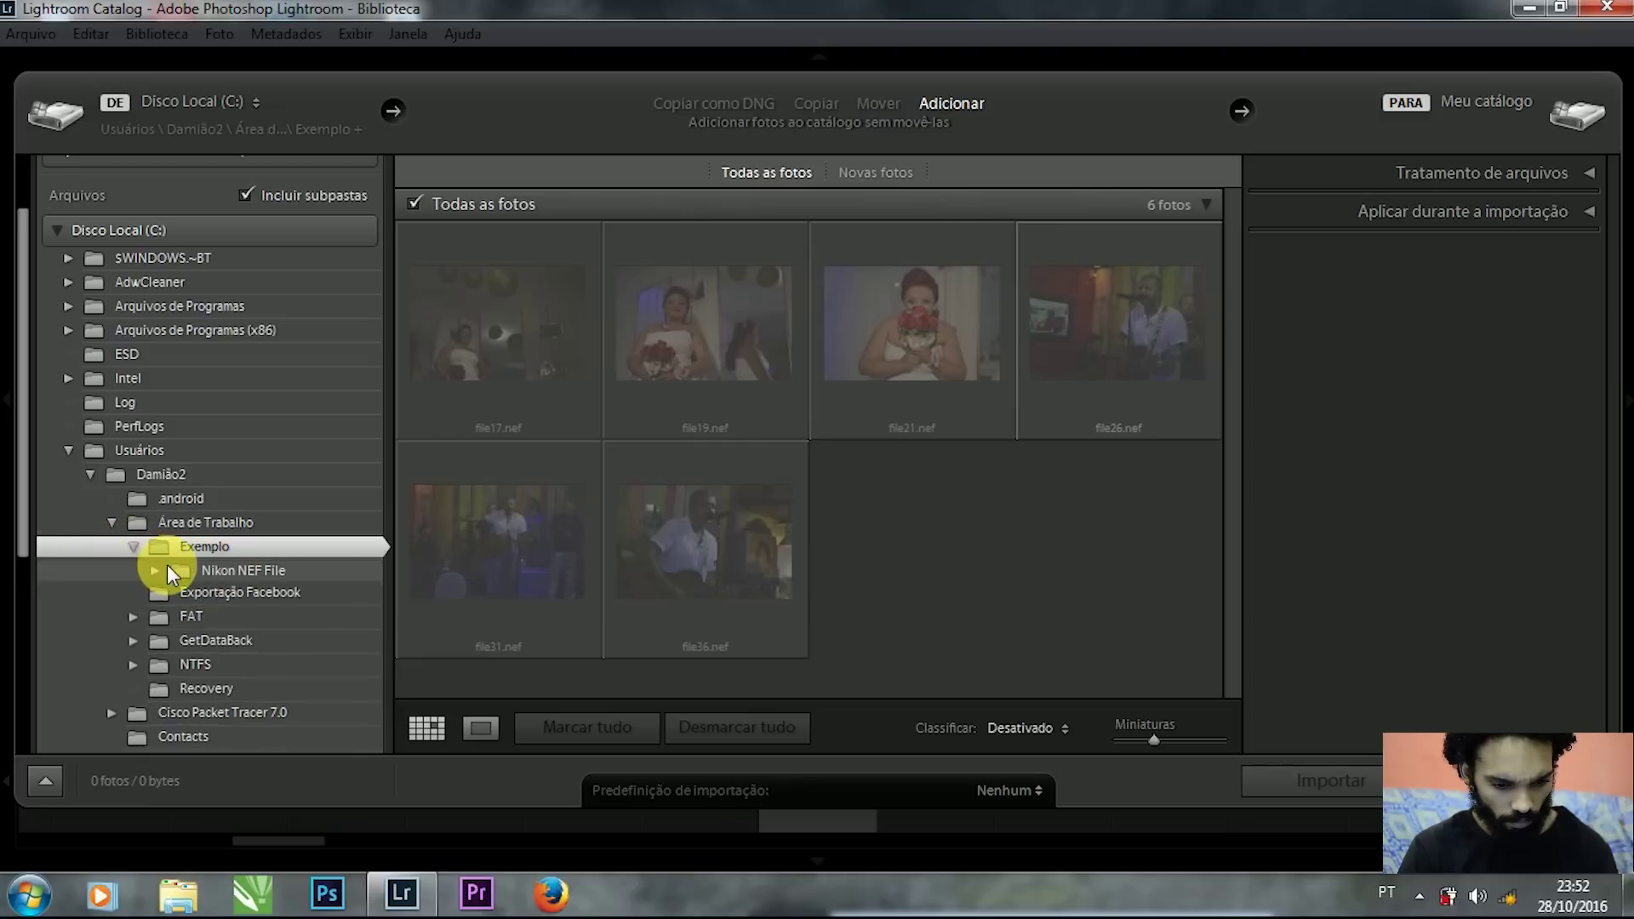
{"action": "left_click", "coordinate": [155, 570]}
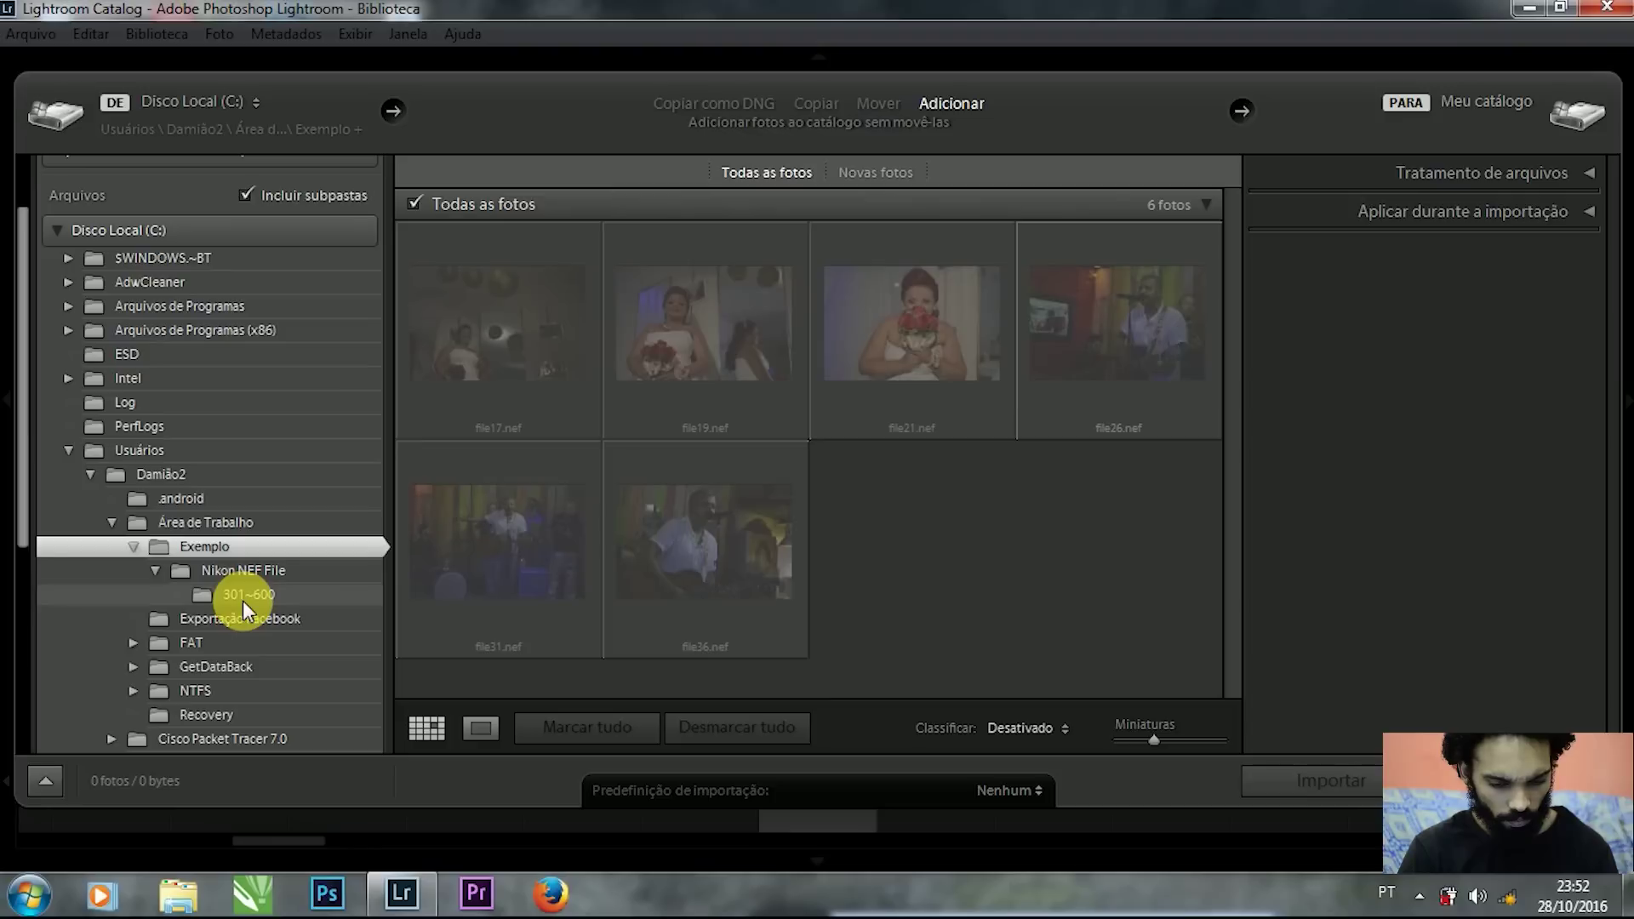
{"action": "left_click", "coordinate": [243, 594]}
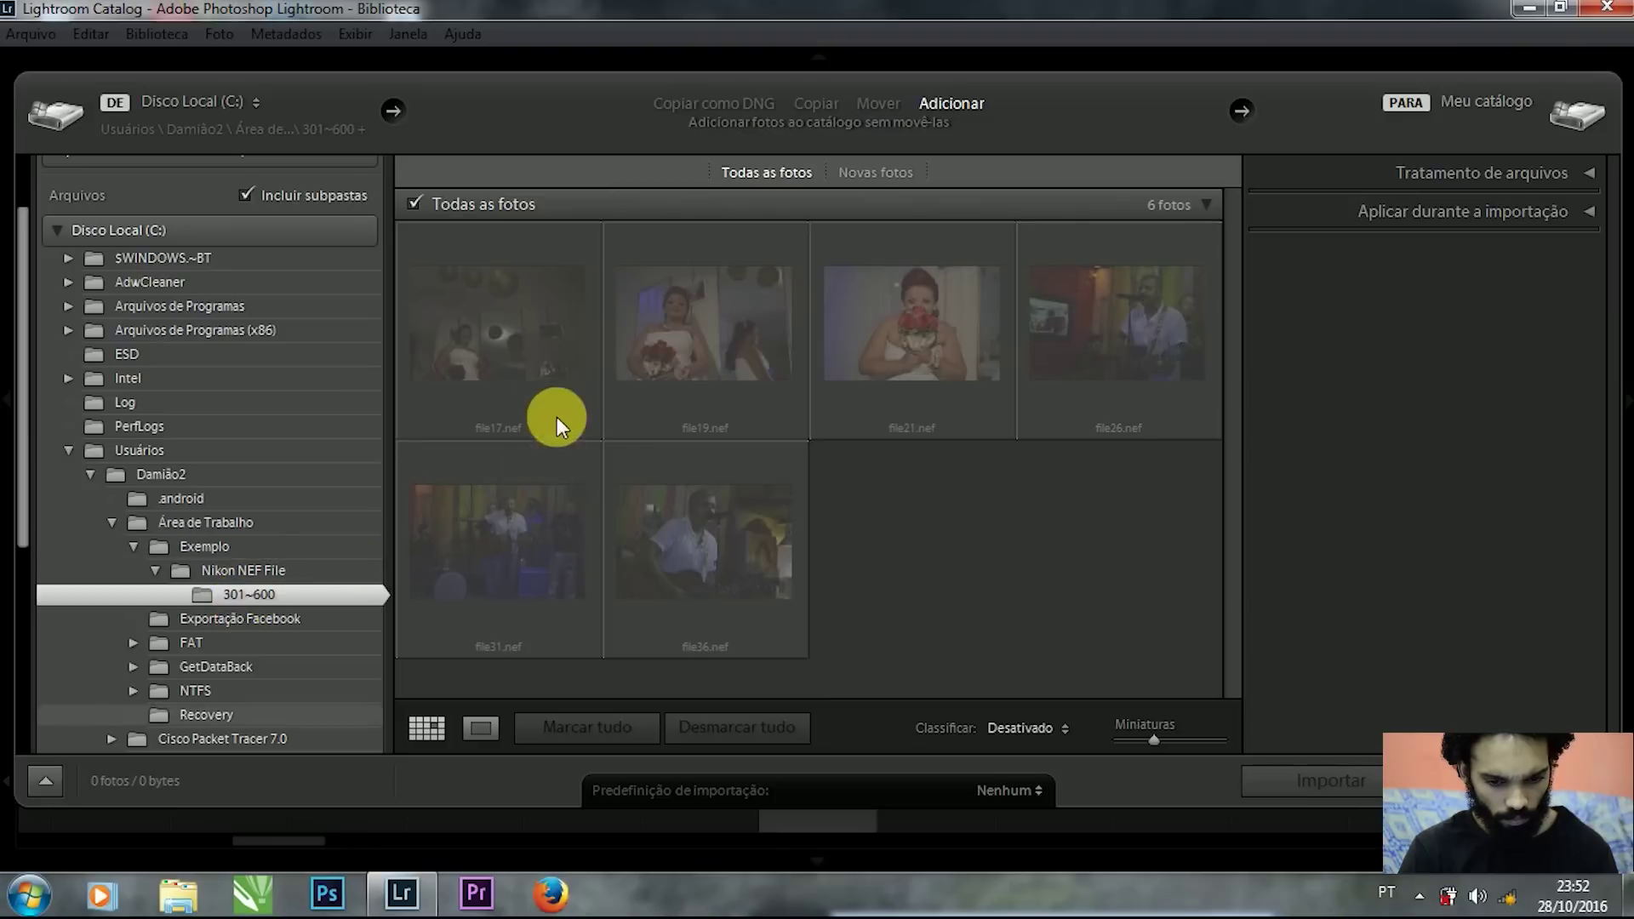
{"action": "double_click", "coordinate": [851, 325]}
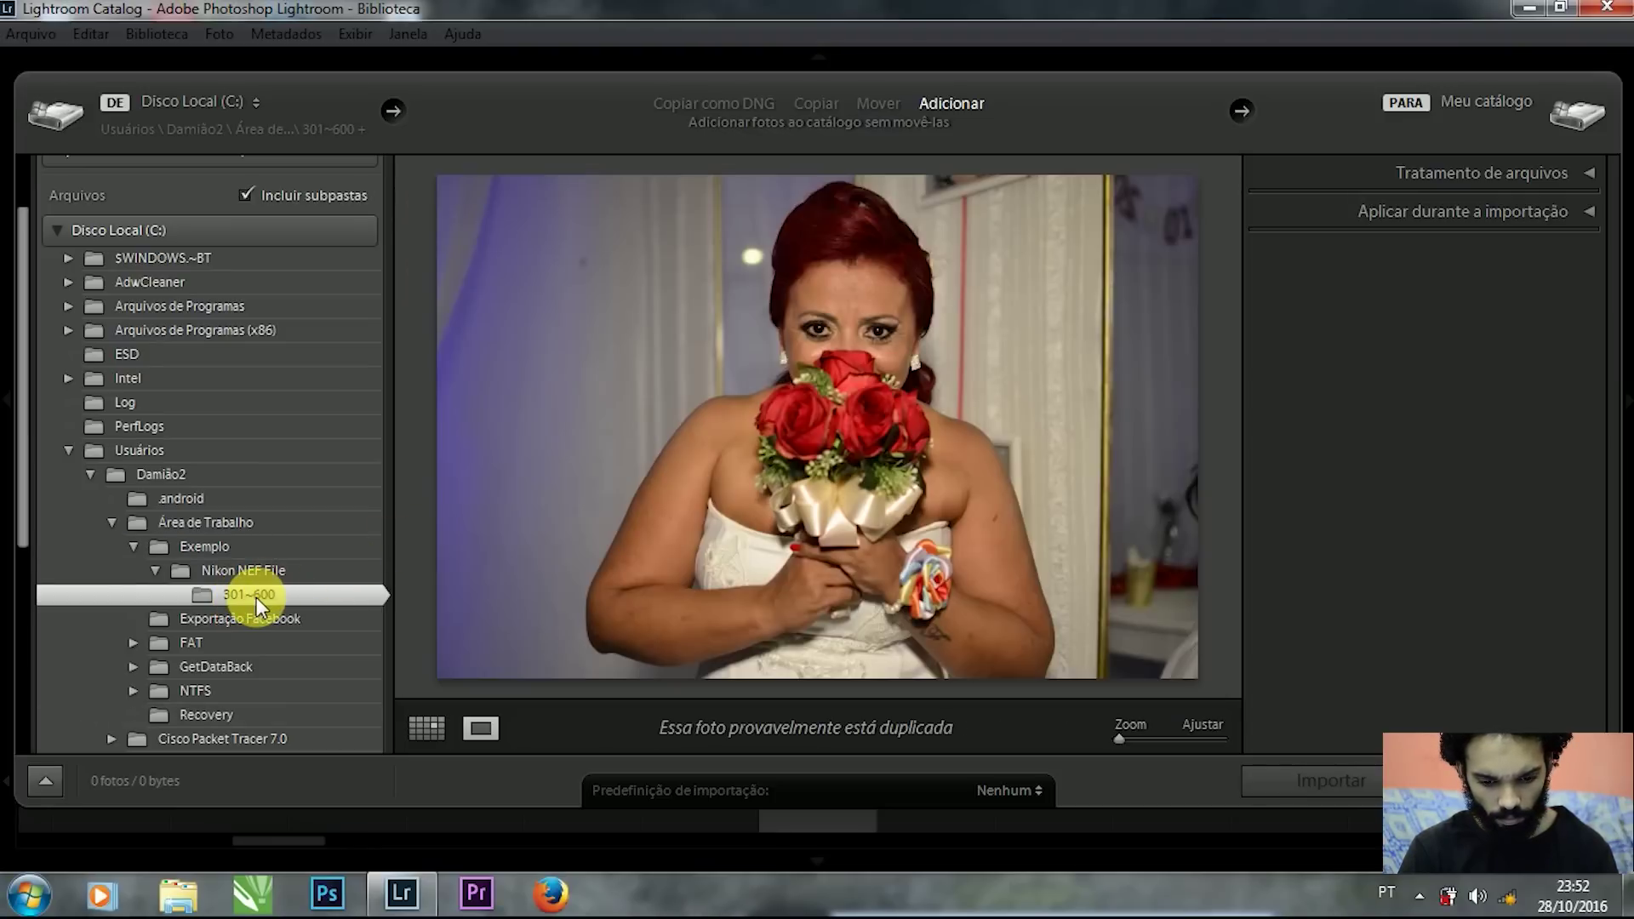
Set the Nikon NEF File folder as the source, preview file31.nef enlarged, and inspect the singer's face up close before returning to the full view
{"action": "left_click", "coordinate": [218, 594]}
{"action": "left_click", "coordinate": [227, 570]}
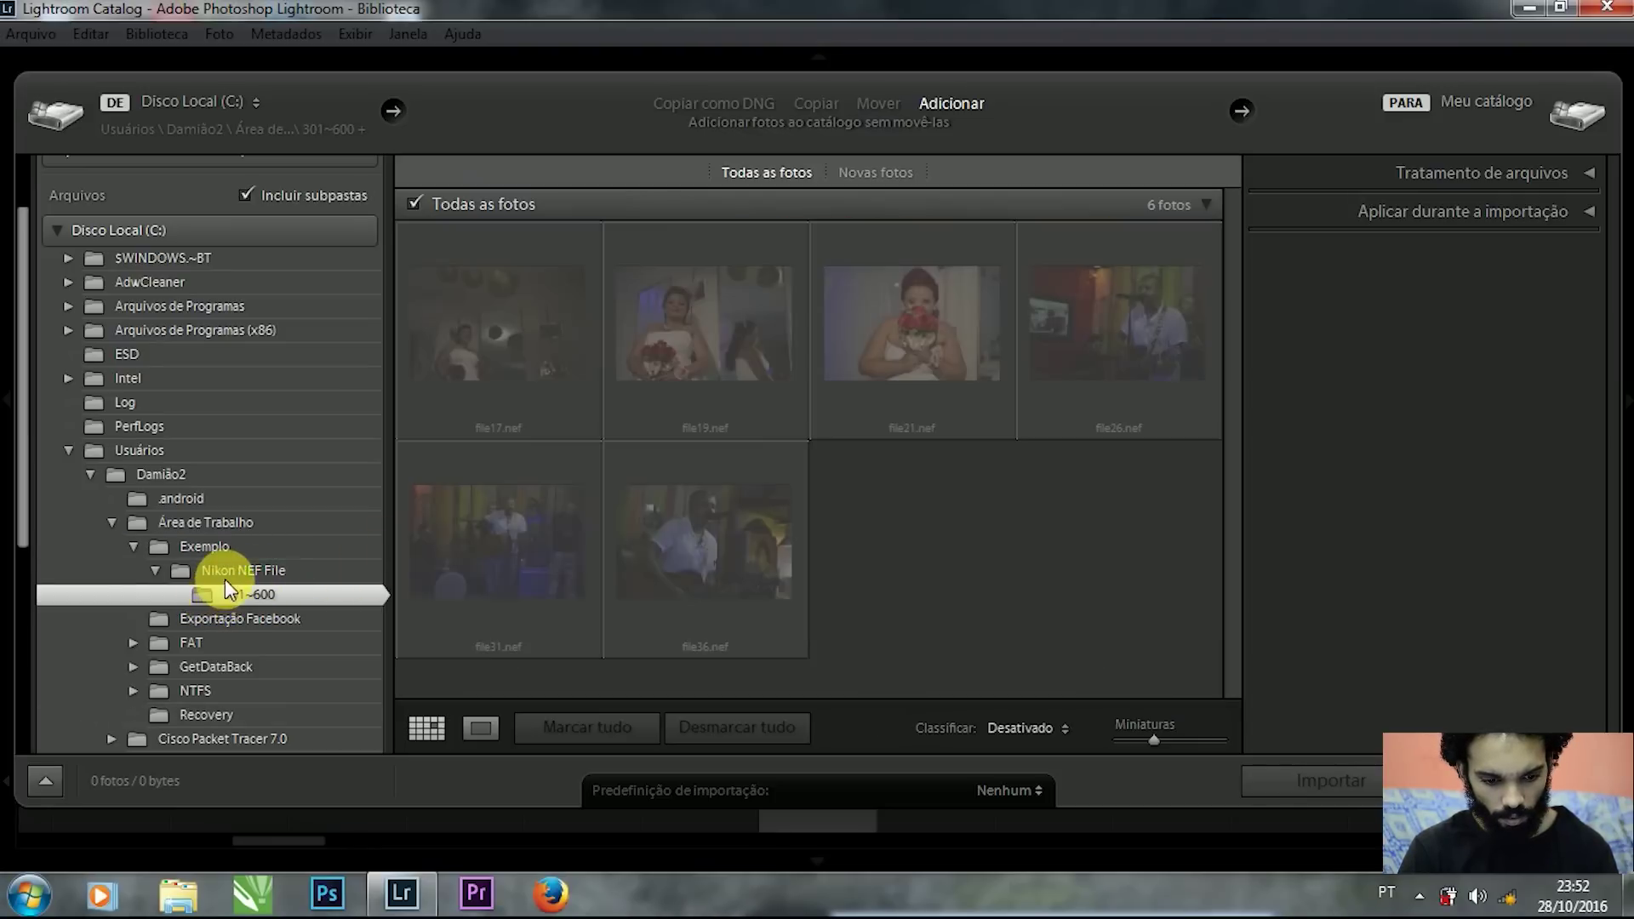
{"action": "mouse_move", "coordinate": [510, 540]}
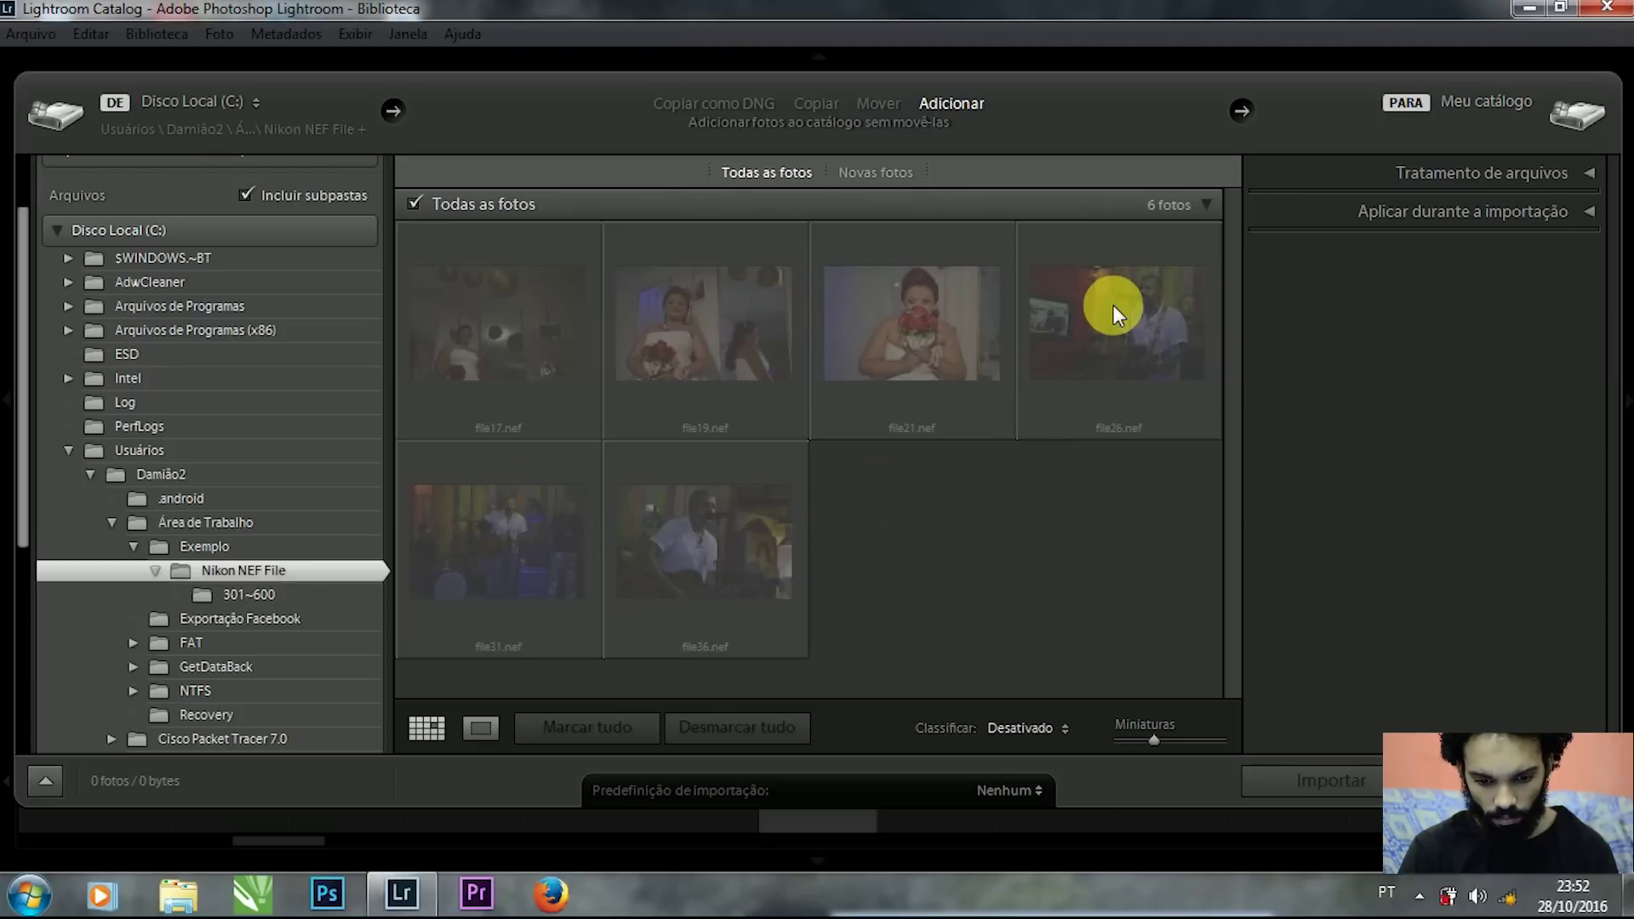
{"action": "double_click", "coordinate": [536, 537]}
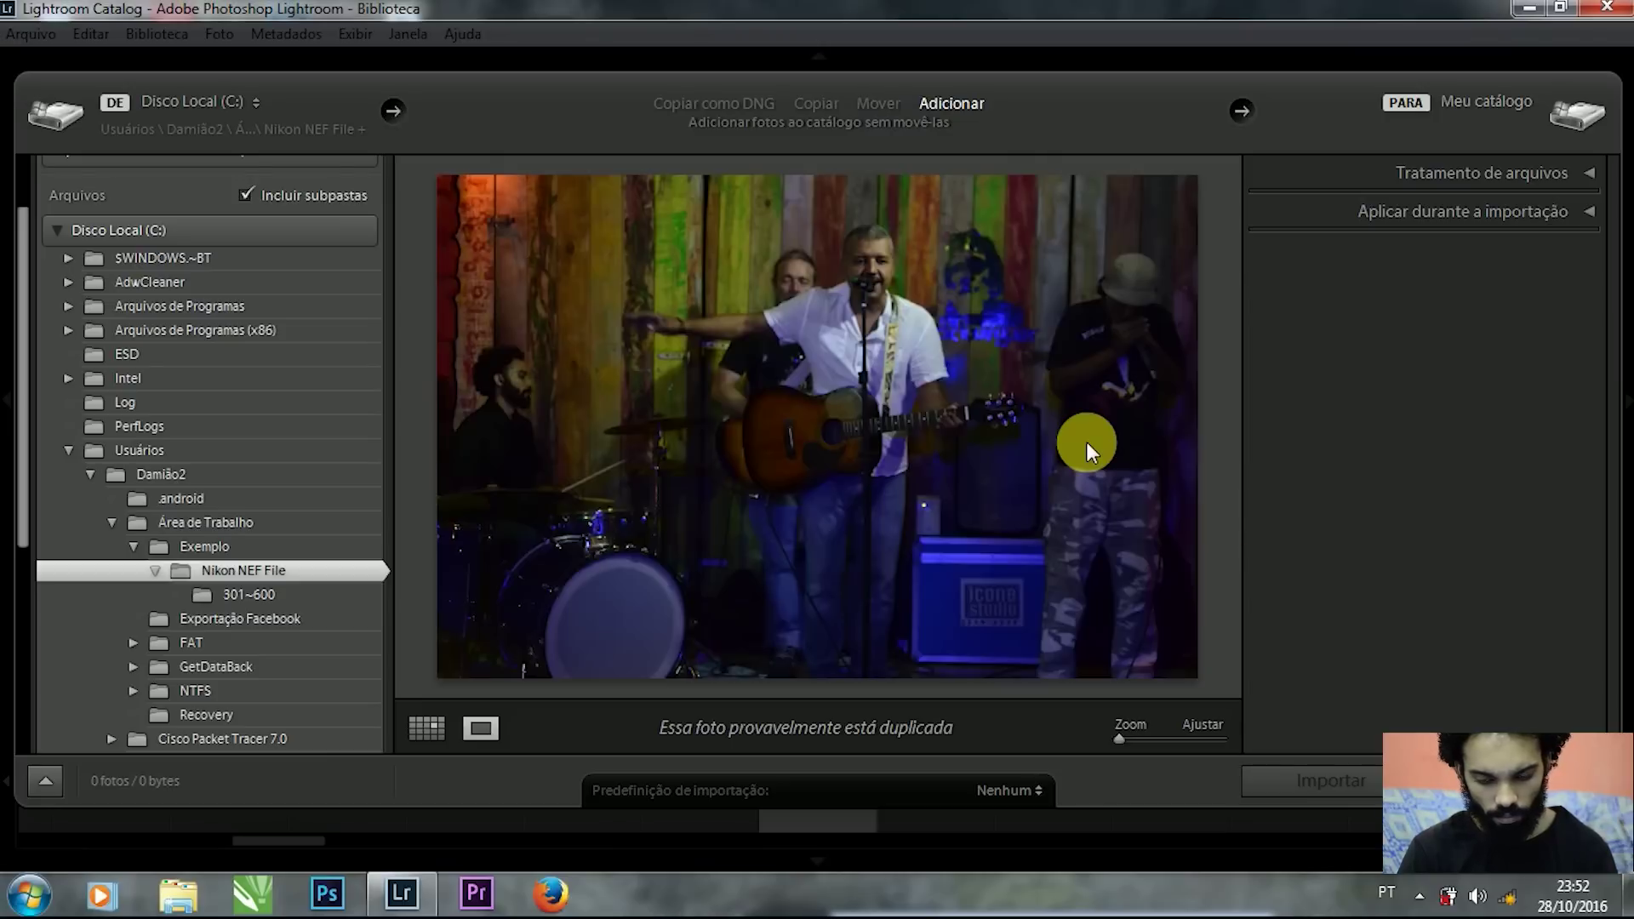
{"action": "left_click", "coordinate": [887, 291]}
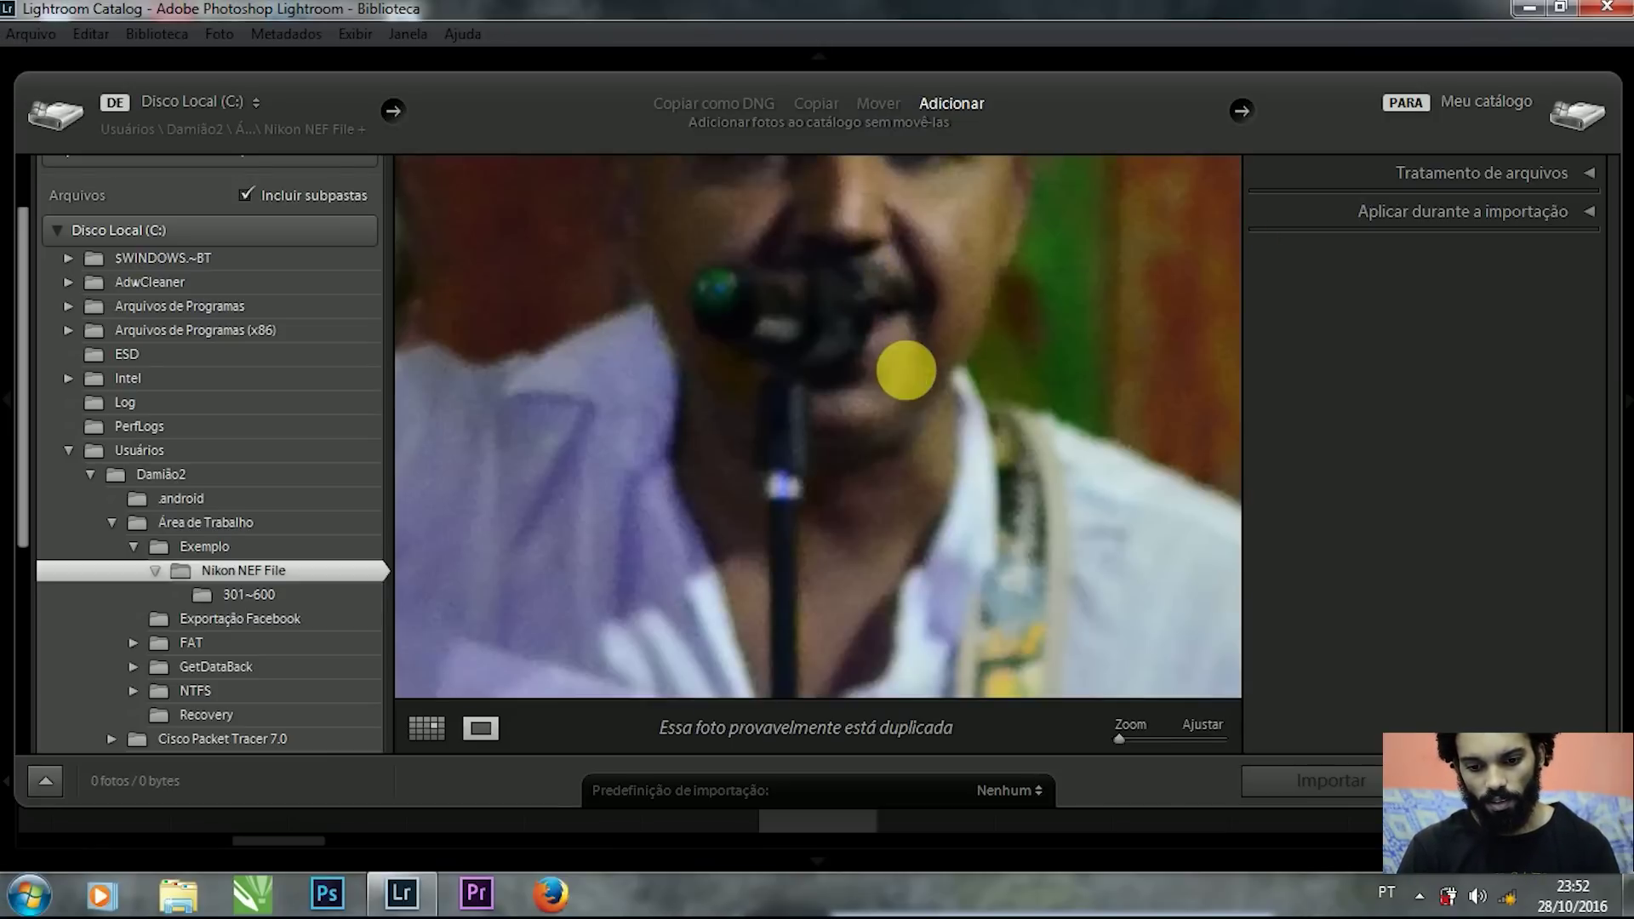
{"action": "left_click", "coordinate": [906, 371]}
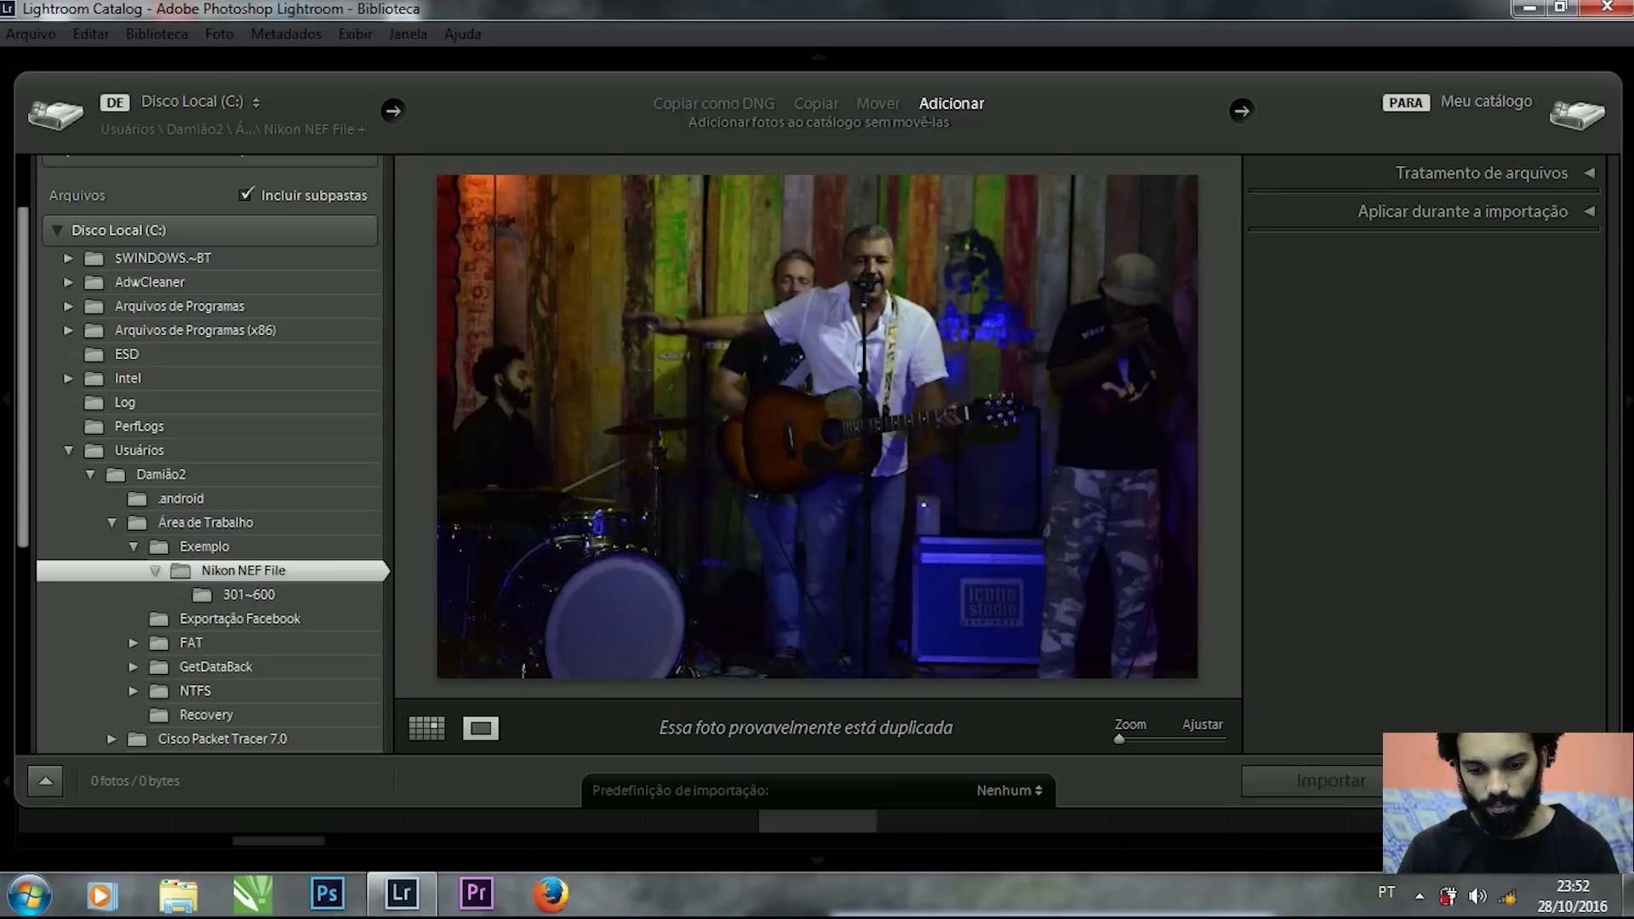